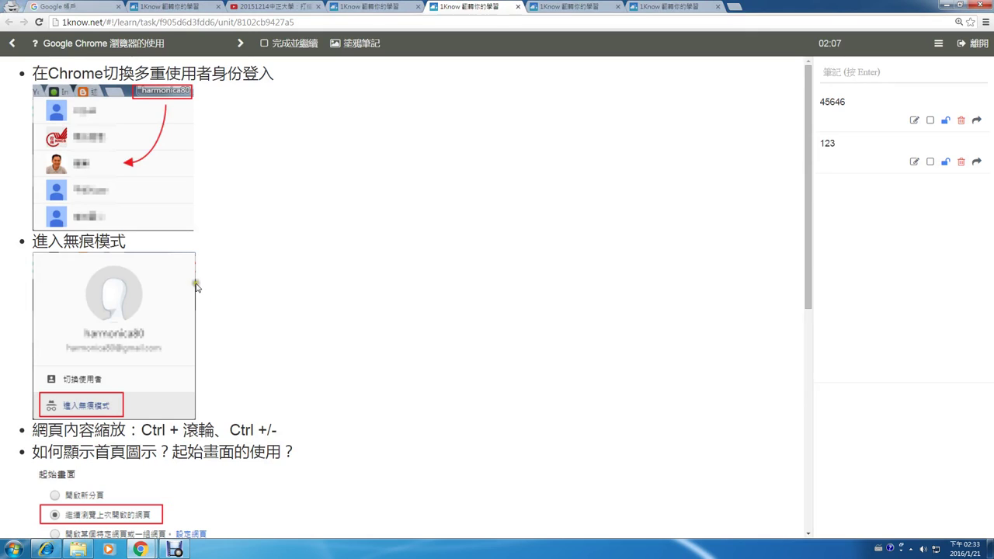
Switch to Internet Explorer and start an InPrivate browsing session.
{"action": "left_click", "coordinate": [29, 233]}
{"action": "left_click_drag", "start_coordinate": [28, 234], "coordinate": [158, 258]}
{"action": "left_click", "coordinate": [47, 549]}
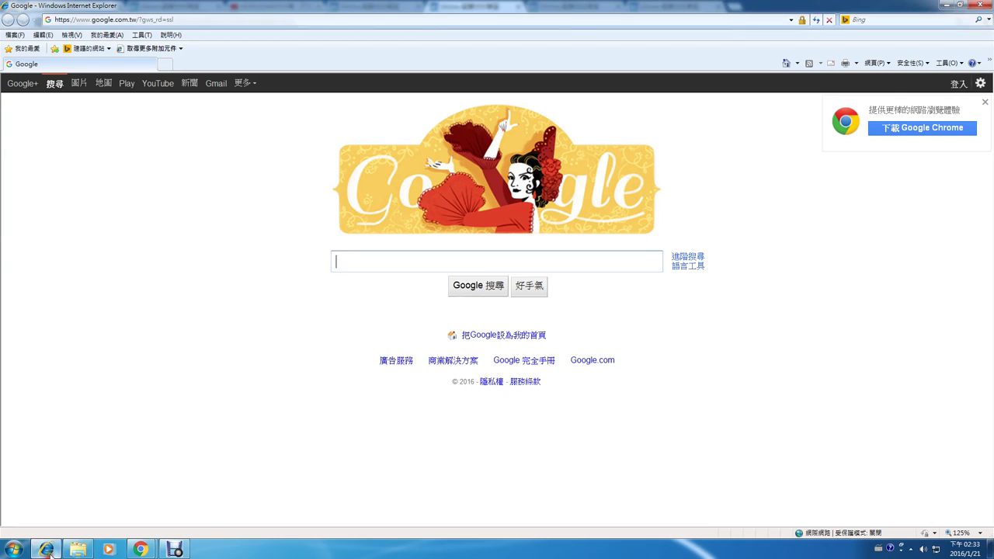
{"action": "left_click", "coordinate": [905, 64]}
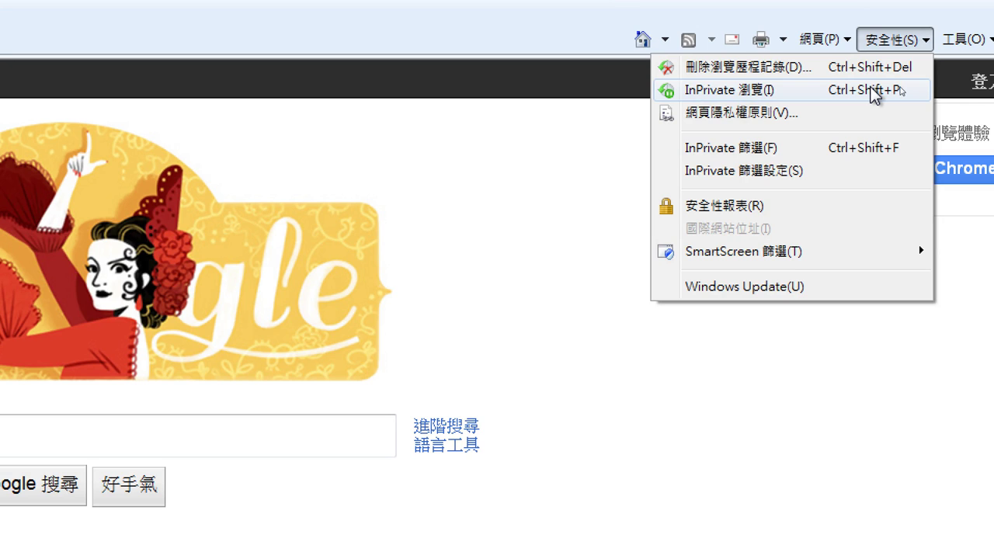
{"action": "left_click", "coordinate": [874, 92]}
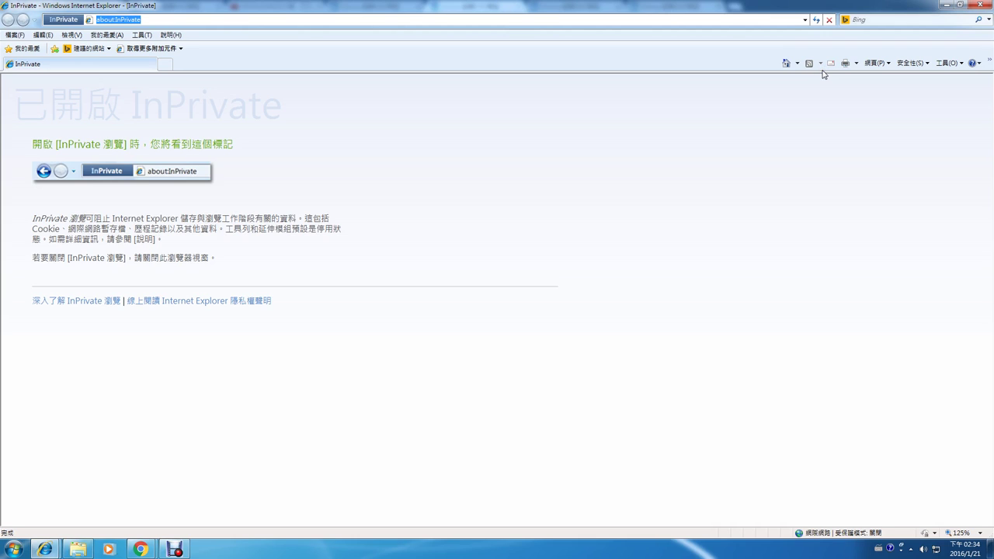
View the Google Drive folder in the other Chrome window and return to the 1Know lesson page.
{"action": "left_click", "coordinate": [141, 550]}
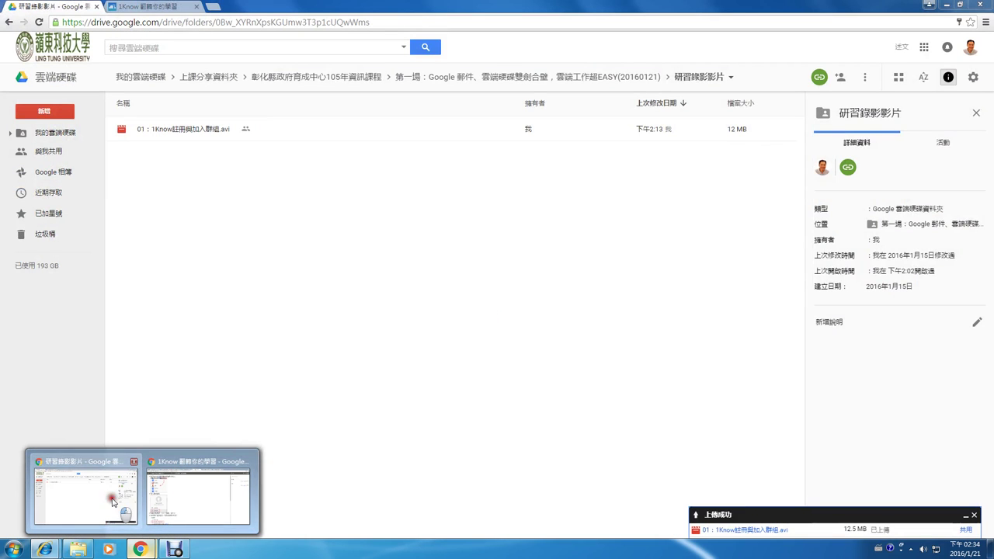
{"action": "left_click", "coordinate": [111, 498]}
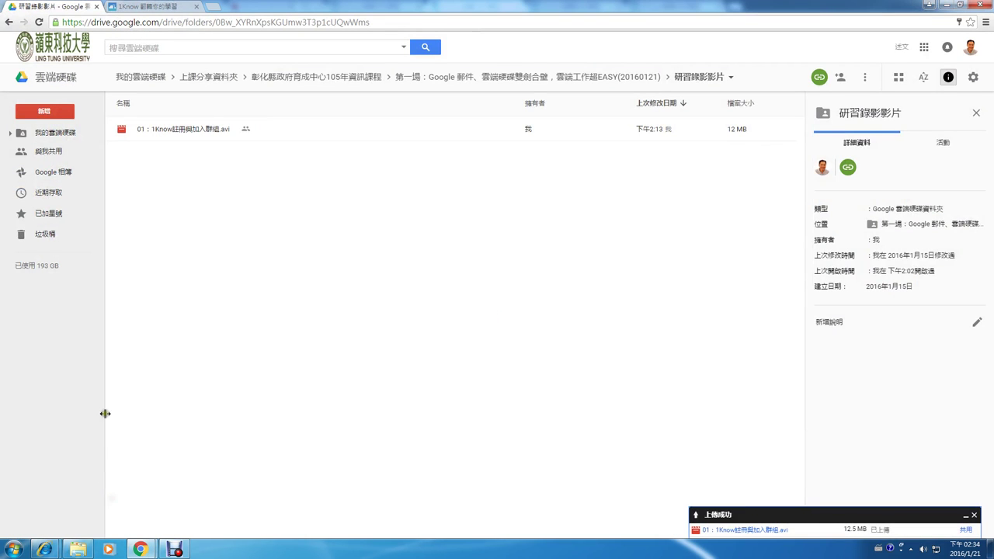
{"action": "left_click", "coordinate": [48, 213]}
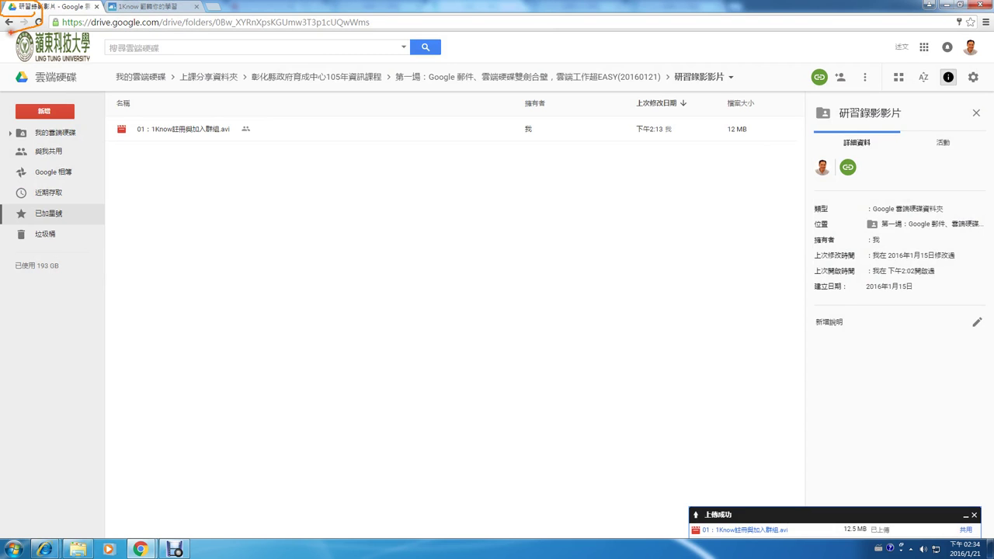
{"action": "key", "text": "alt+Tab"}
{"action": "key", "text": "alt+Tab"}
{"action": "key", "text": "alt+Tab"}
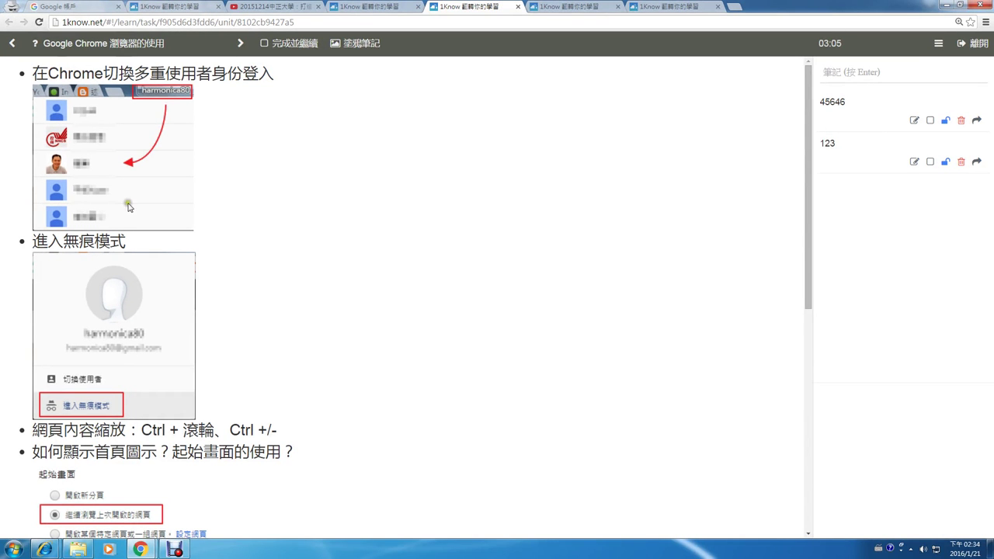
Open Chrome's user-switching window (切換使用者) from the Chrome window that shows the Google Drive folder.
{"action": "left_click", "coordinate": [141, 550]}
{"action": "left_click", "coordinate": [125, 497]}
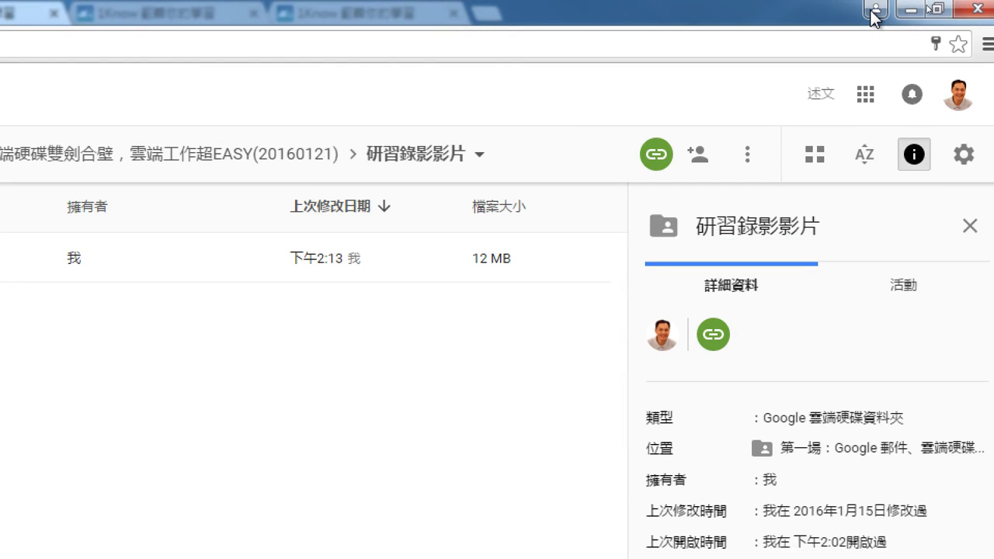
{"action": "left_click", "coordinate": [876, 11]}
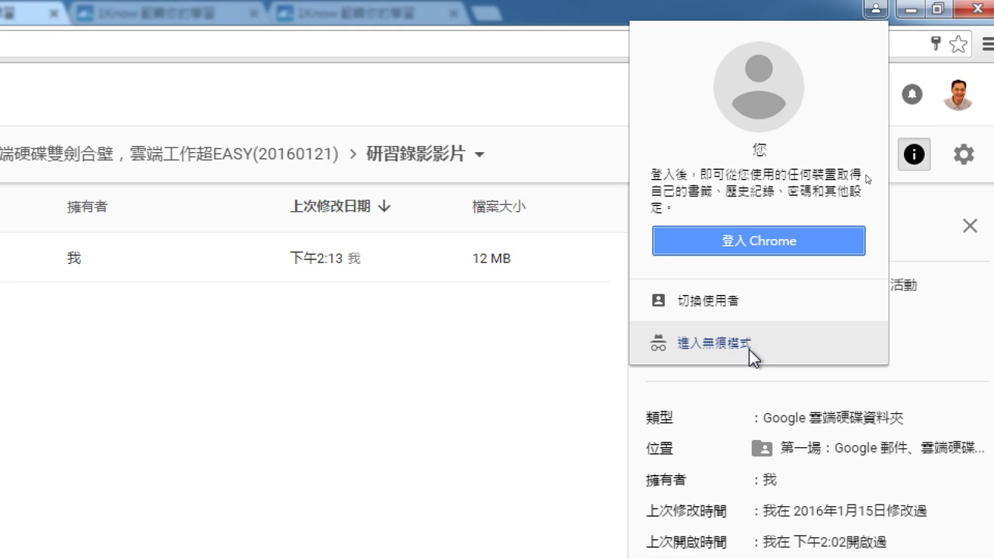
{"action": "left_click", "coordinate": [733, 307]}
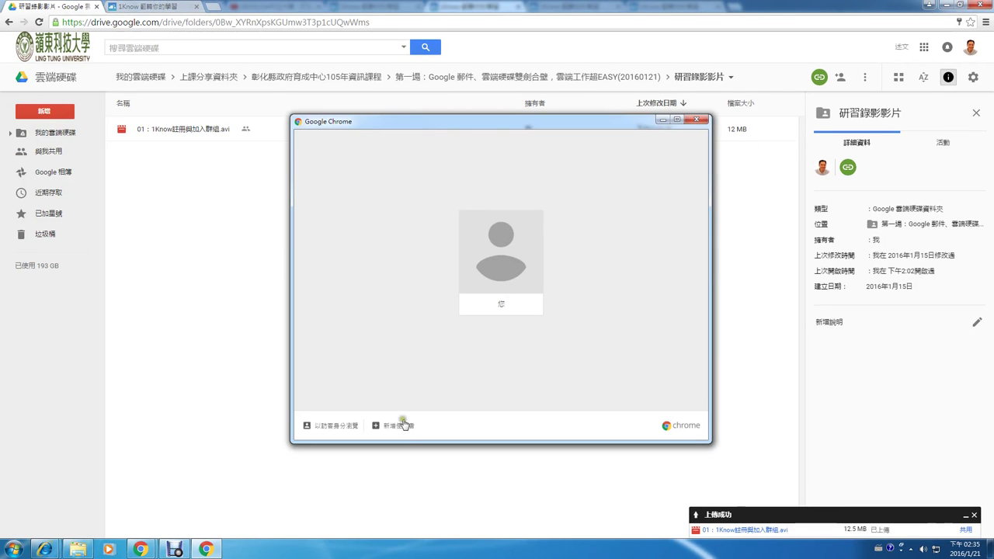
{"action": "left_click_drag", "start_coordinate": [362, 406], "coordinate": [422, 444]}
{"action": "left_click_drag", "start_coordinate": [440, 283], "coordinate": [466, 261]}
Return to the 1Know lesson page and review the multi-user sign-in, incognito mode, page zoom and startup page sections.
{"action": "key", "text": "Escape"}
{"action": "key", "text": "alt+Tab"}
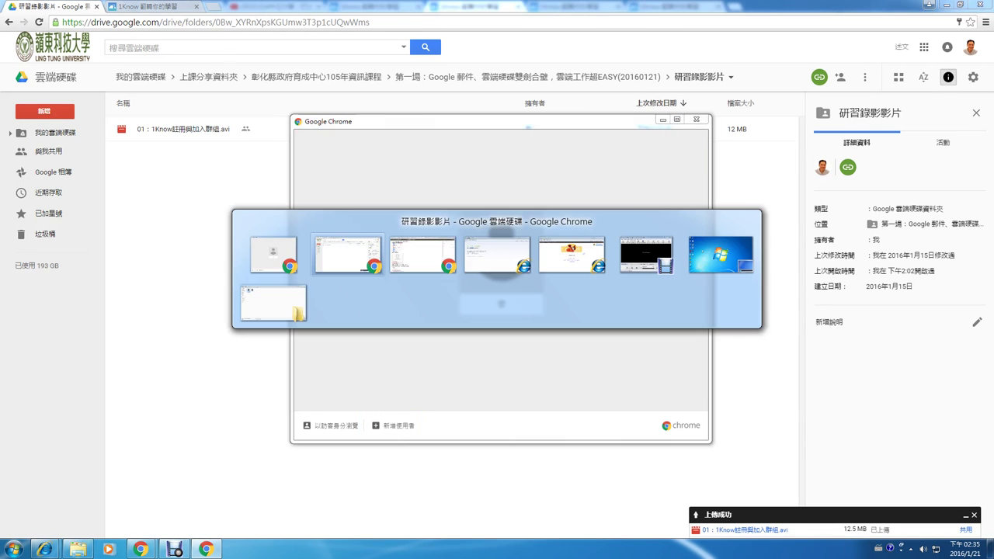
{"action": "key", "text": "alt+Tab"}
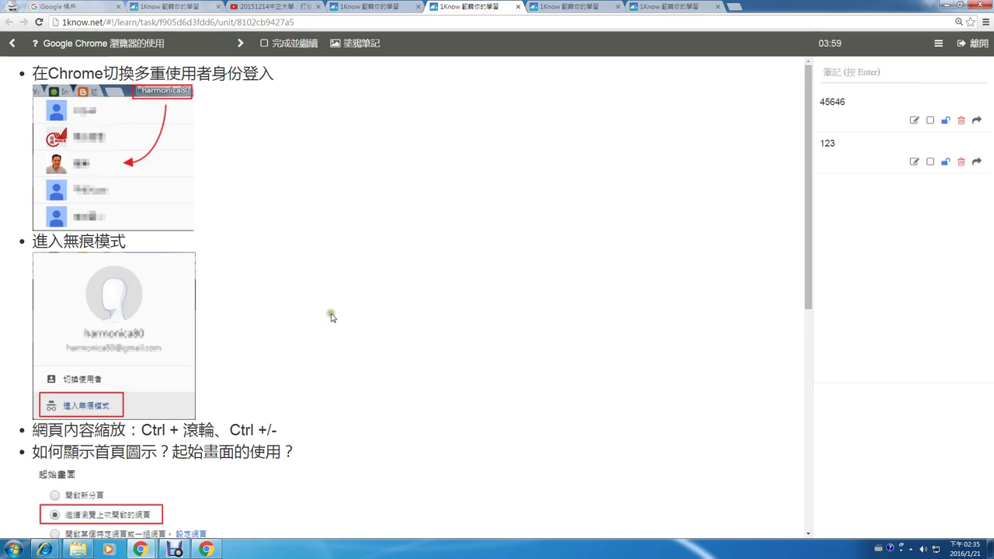
{"action": "key", "text": "ctrl+1"}
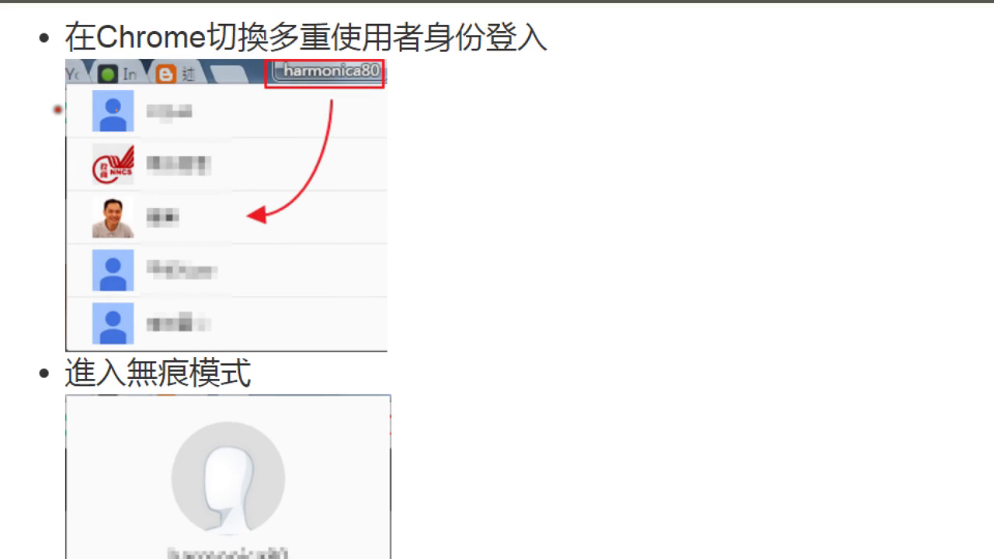
{"action": "left_click_drag", "start_coordinate": [73, 90], "coordinate": [74, 420]}
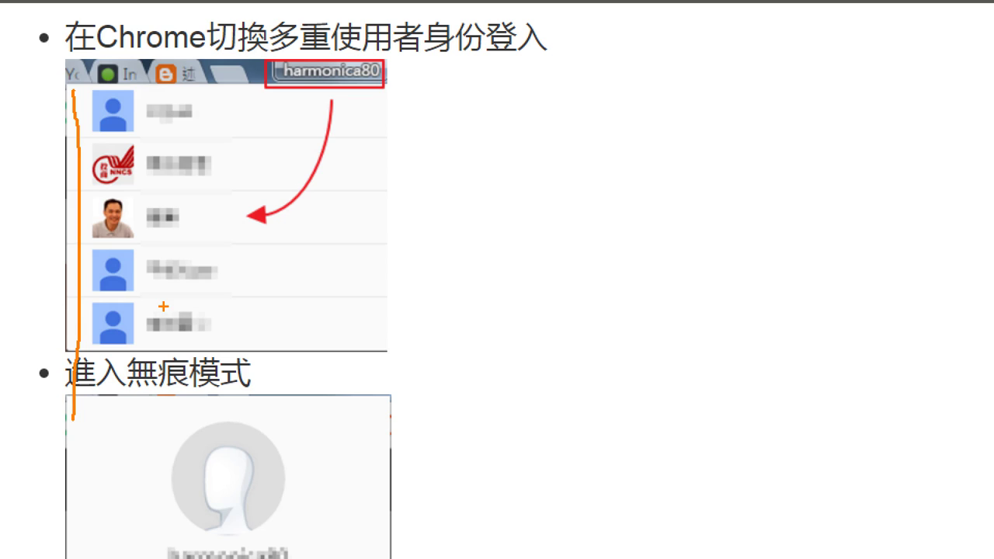
{"action": "left_click_drag", "start_coordinate": [253, 97], "coordinate": [246, 304]}
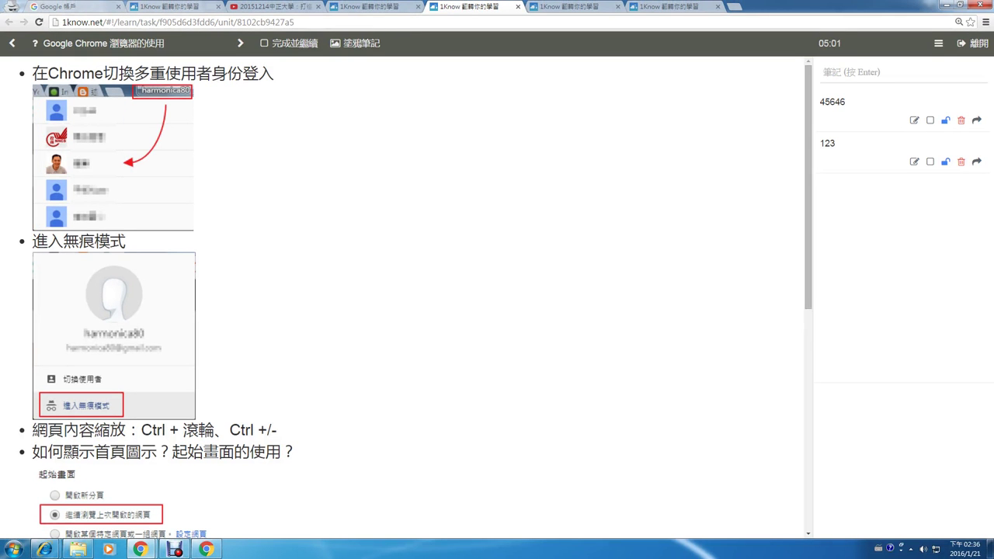
{"action": "left_click_drag", "start_coordinate": [11, 58], "coordinate": [87, 210]}
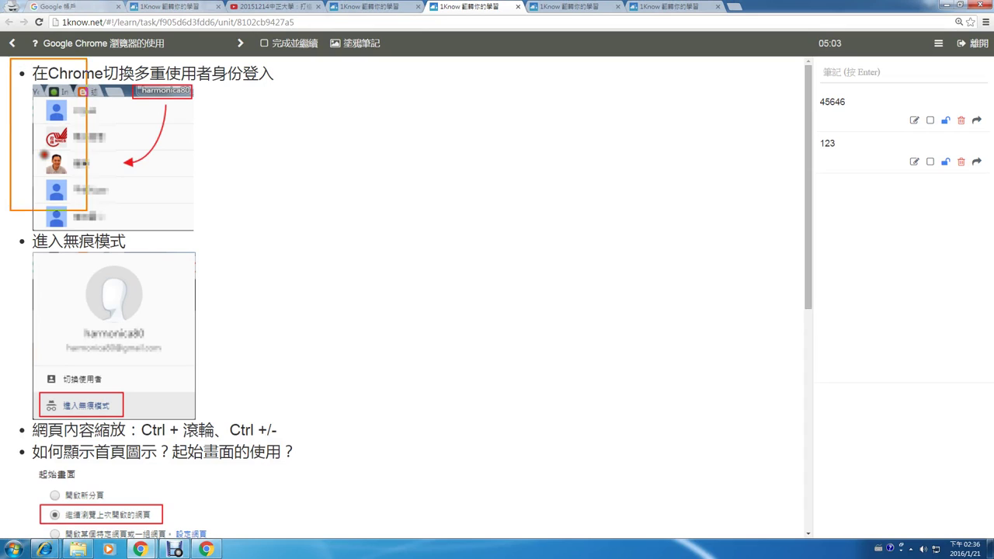
{"action": "left_click_drag", "start_coordinate": [44, 156], "coordinate": [339, 424]}
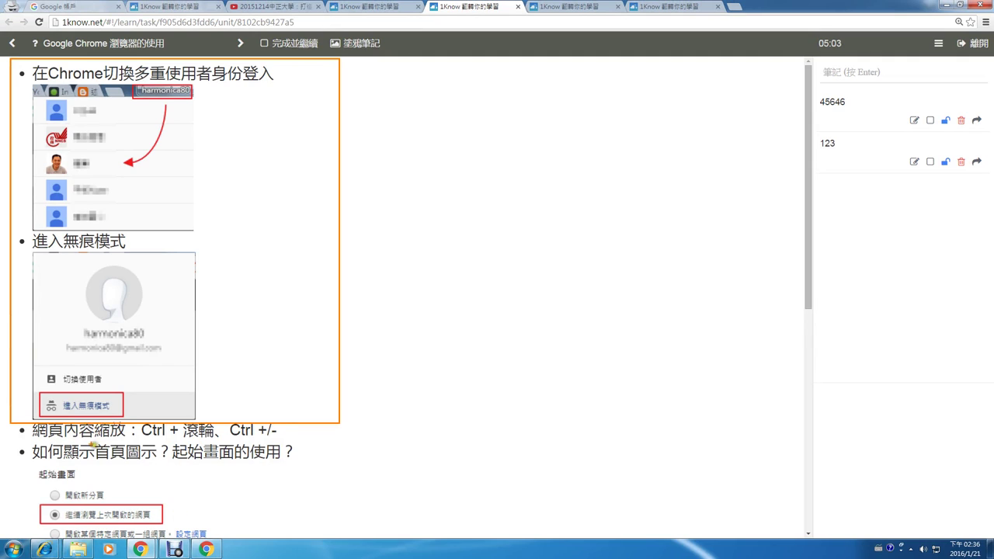
{"action": "left_click_drag", "start_coordinate": [28, 438], "coordinate": [292, 437]}
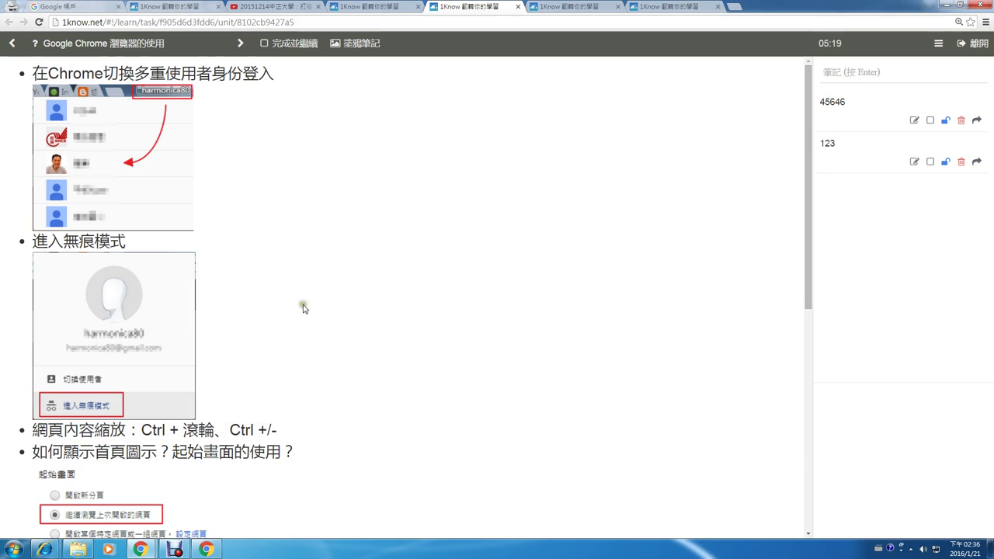
{"action": "scroll", "coordinate": [372, 374], "scroll_direction": "down", "scroll_amount": 2}
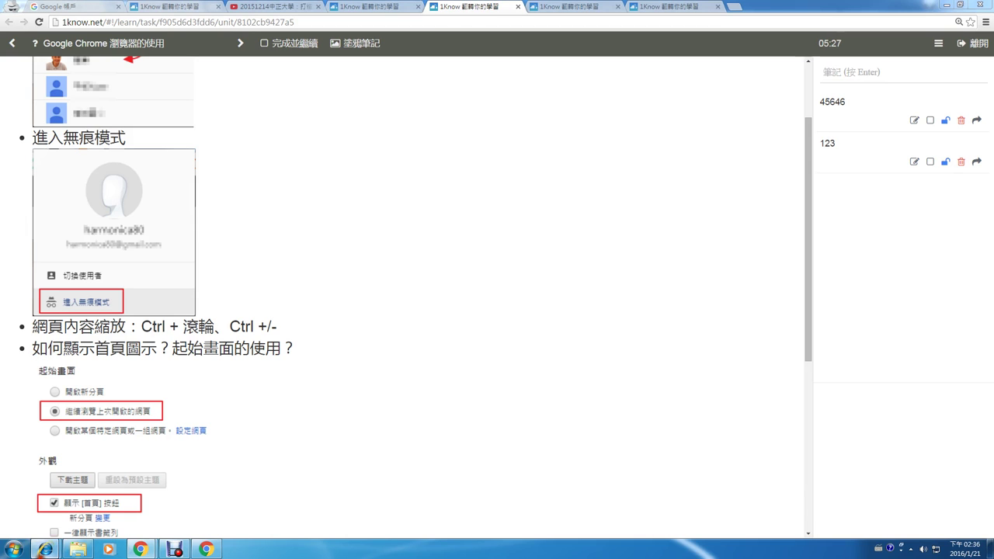
Close the InPrivate Internet Explorer window and go back to the 1Know lesson page.
{"action": "mouse_move", "coordinate": [45, 549]}
{"action": "left_click", "coordinate": [149, 496]}
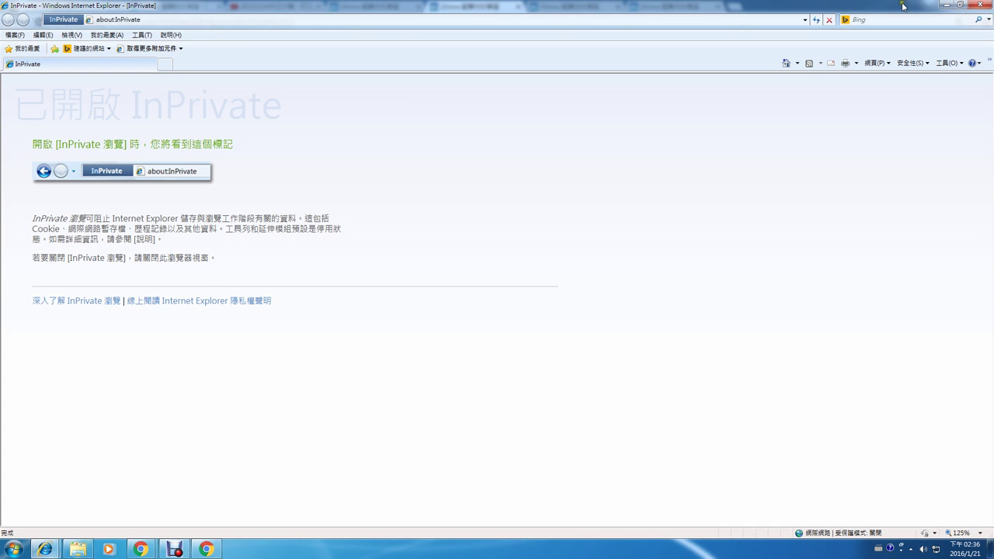
{"action": "left_click", "coordinate": [981, 5]}
{"action": "left_click", "coordinate": [47, 550]}
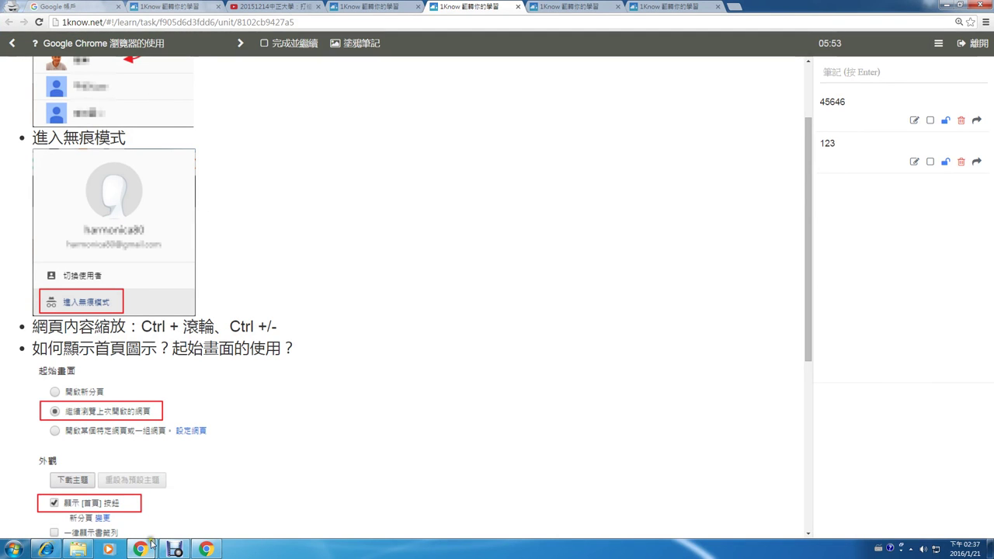
{"action": "mouse_move", "coordinate": [151, 549]}
{"action": "left_click", "coordinate": [118, 514]}
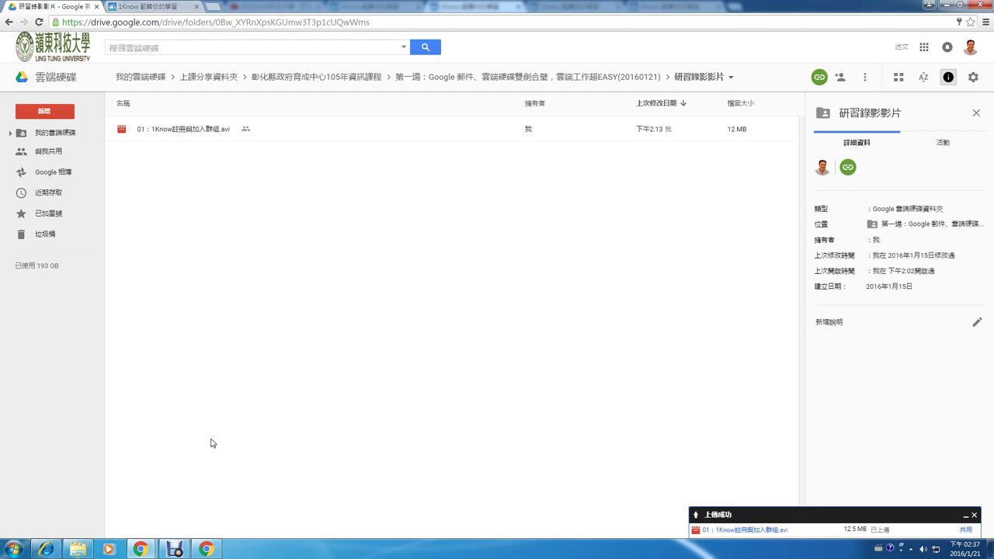
{"action": "left_click", "coordinate": [208, 7]}
{"action": "type", "text": "www.msn.com"}
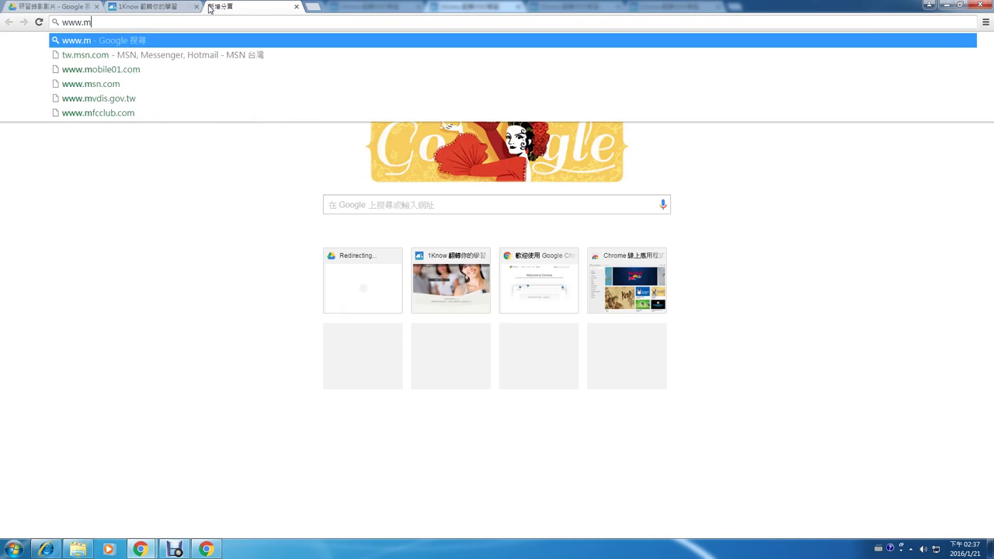
{"action": "type", "text": ".tw"}
{"action": "key", "text": "Return"}
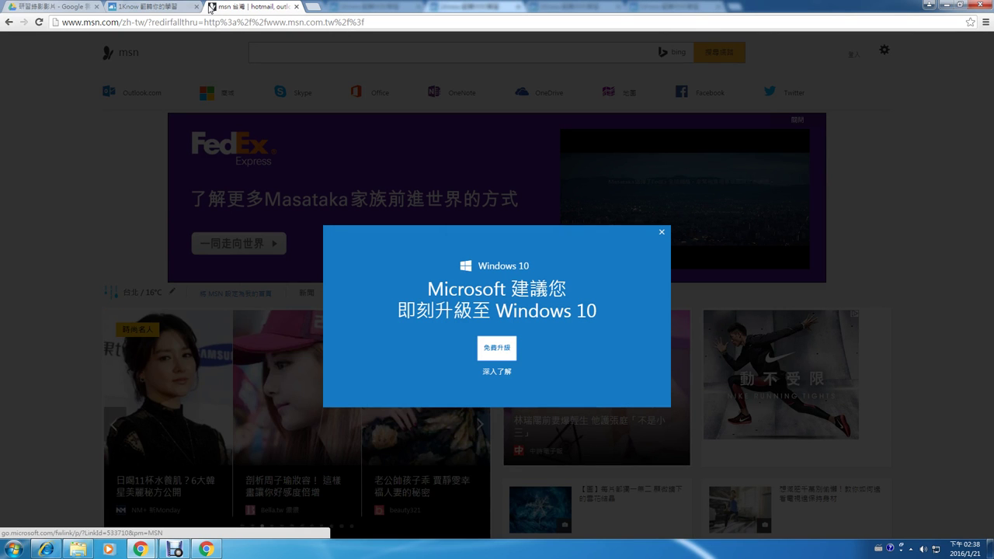
{"action": "left_click", "coordinate": [661, 232]}
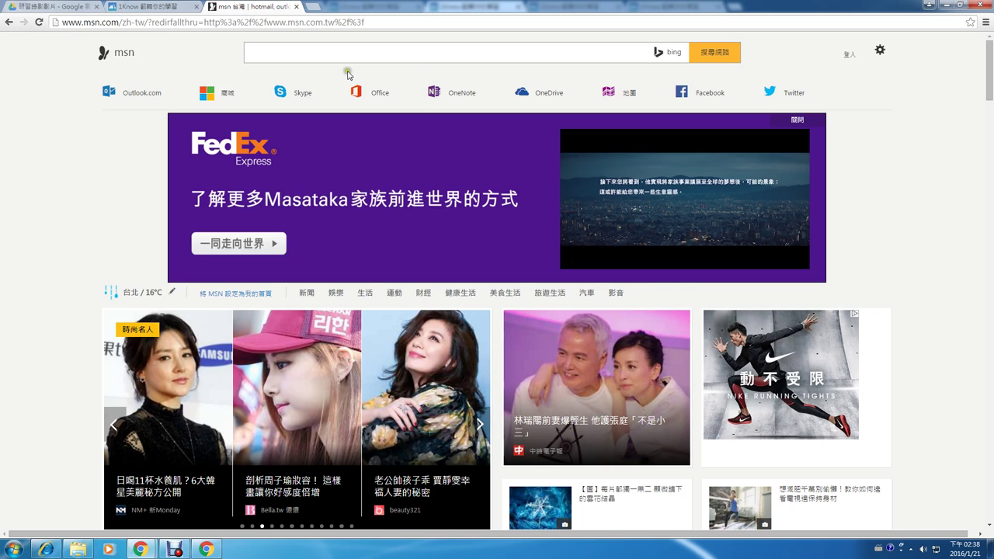
Open tw.yahoo.com in another new tab.
{"action": "left_click", "coordinate": [314, 7]}
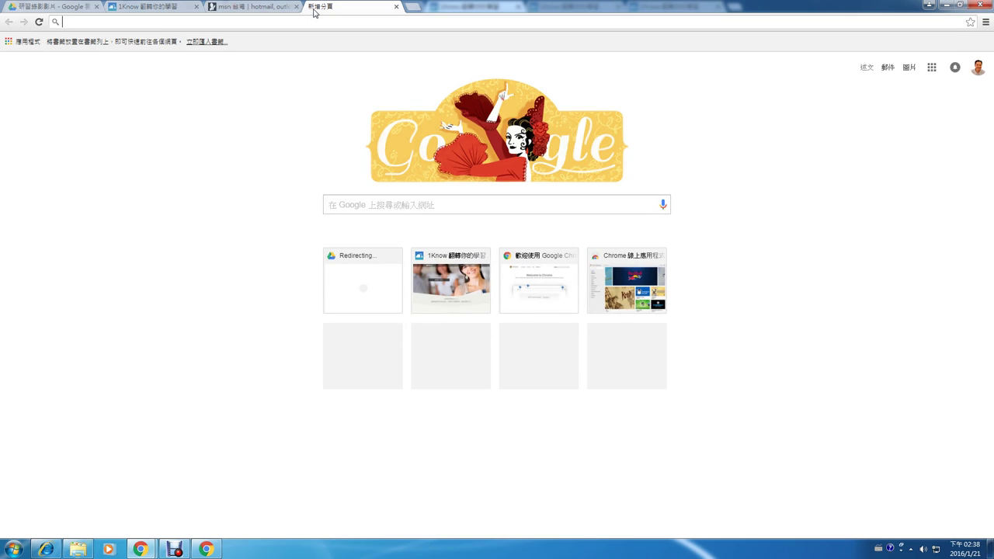
{"action": "type", "text": "tw.yahoo."}
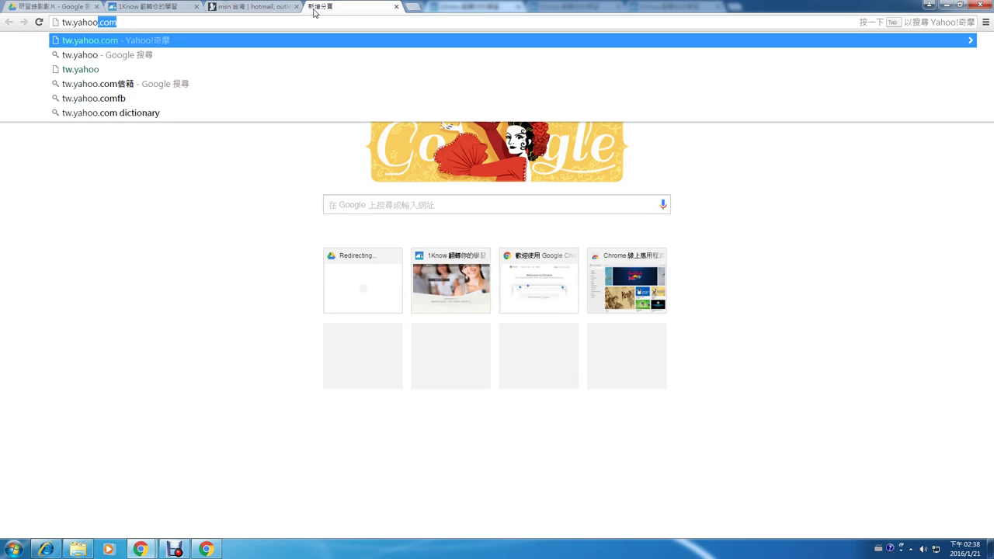
{"action": "type", "text": "com"}
{"action": "key", "text": "Return"}
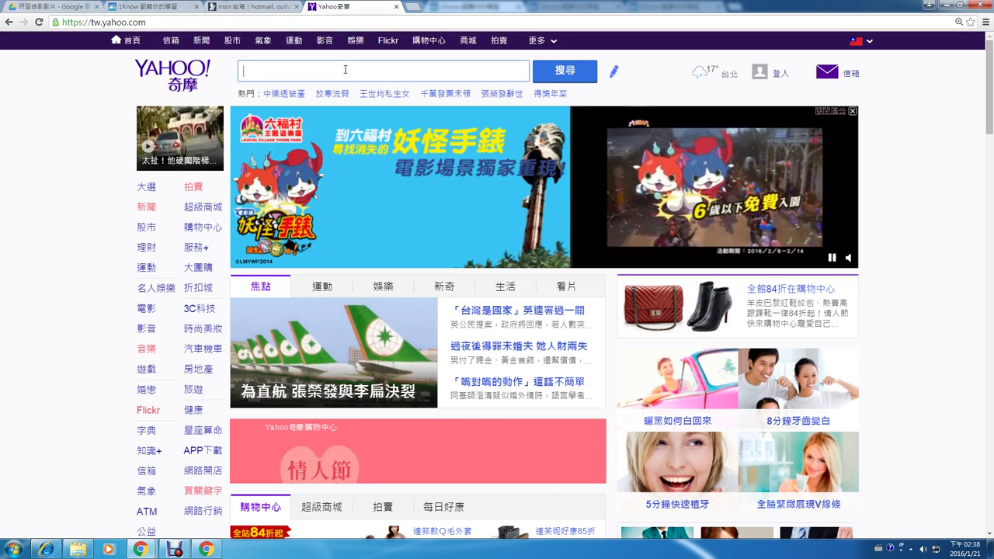
Search Yahoo for 育成中心 and examine the search provider credit at the end of the results page.
{"action": "type", "text": "育成"}
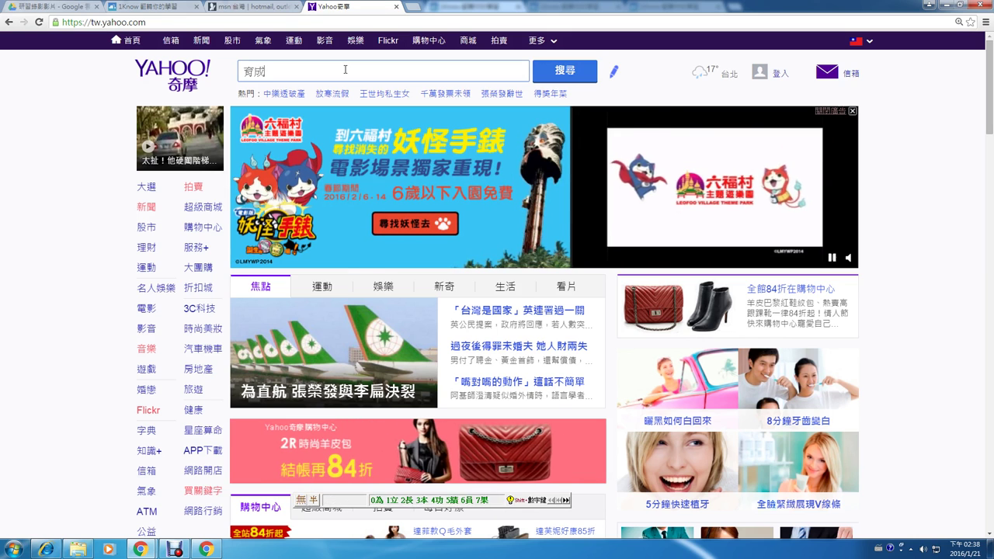
{"action": "type", "text": "中心"}
{"action": "key", "text": "Return"}
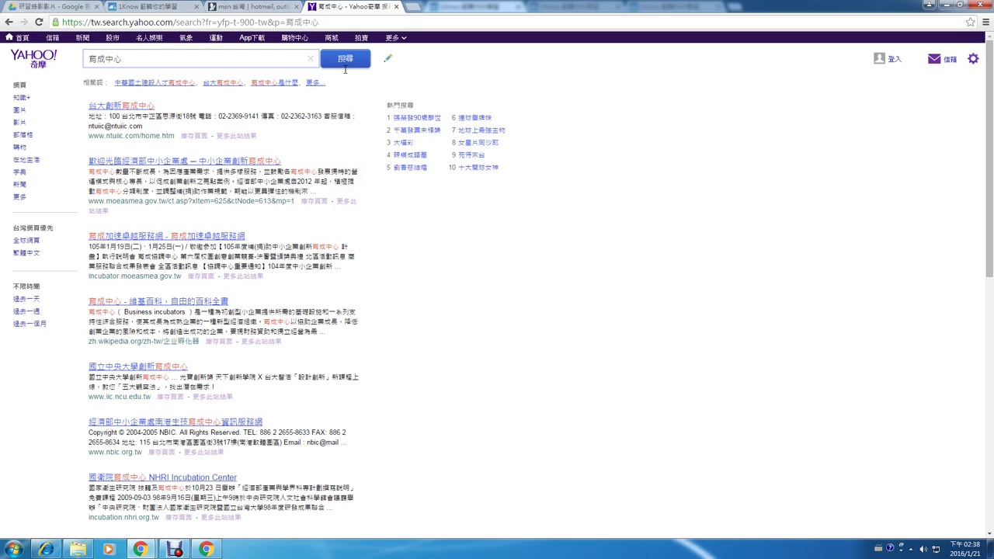
{"action": "scroll", "coordinate": [345, 70], "scroll_direction": "down", "scroll_amount": 10}
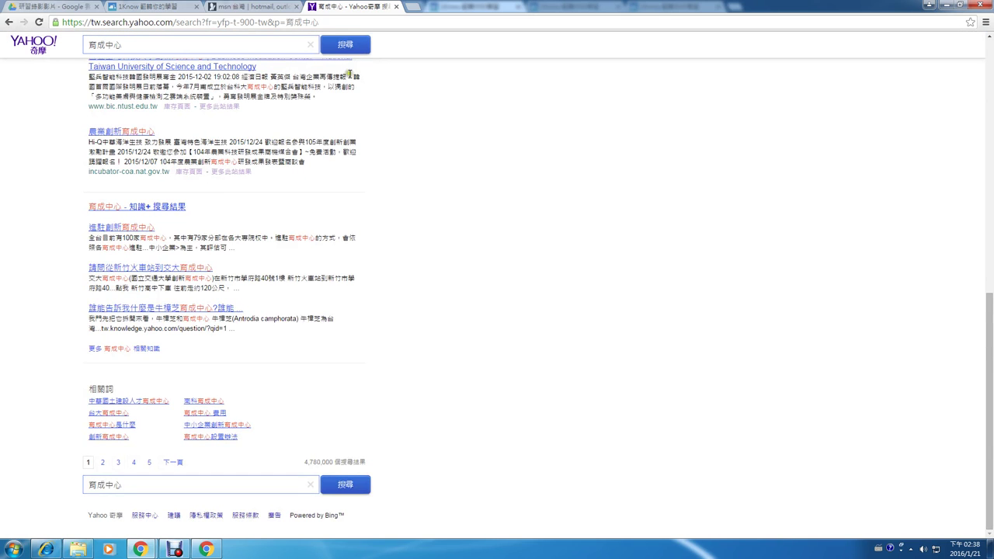
{"action": "left_click", "coordinate": [302, 484]}
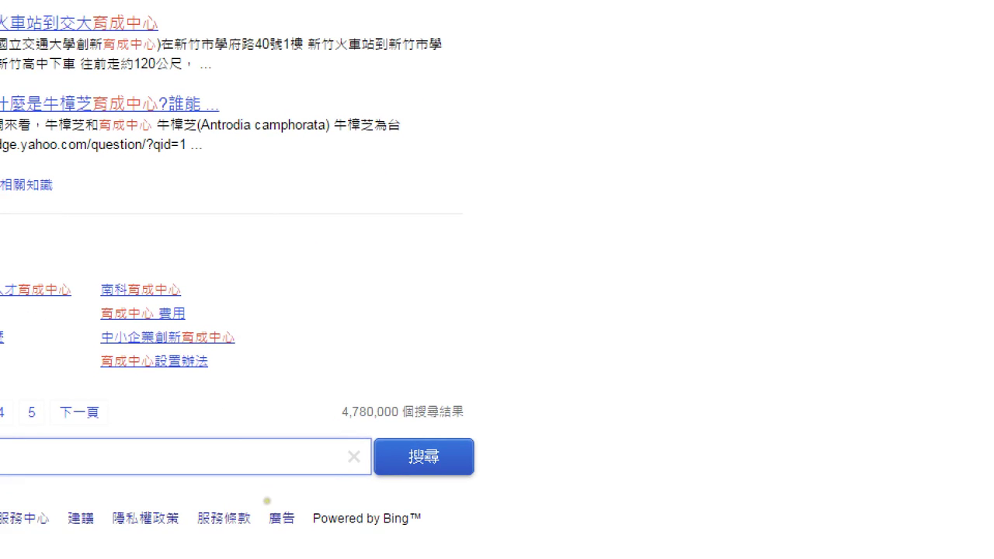
{"action": "left_click_drag", "start_coordinate": [300, 490], "coordinate": [474, 552]}
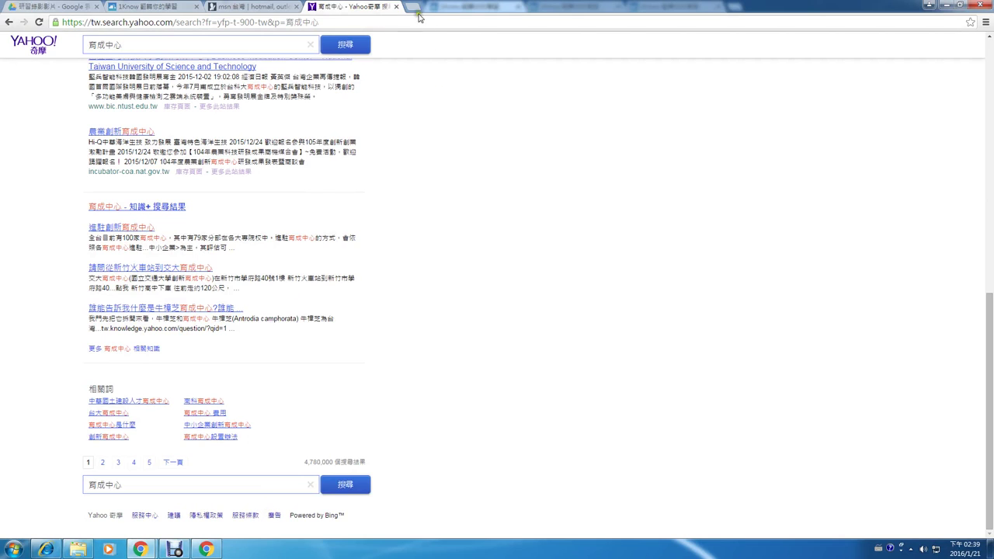
Open bing.com in a new tab.
{"action": "left_click", "coordinate": [414, 9]}
{"action": "type", "text": "bing"}
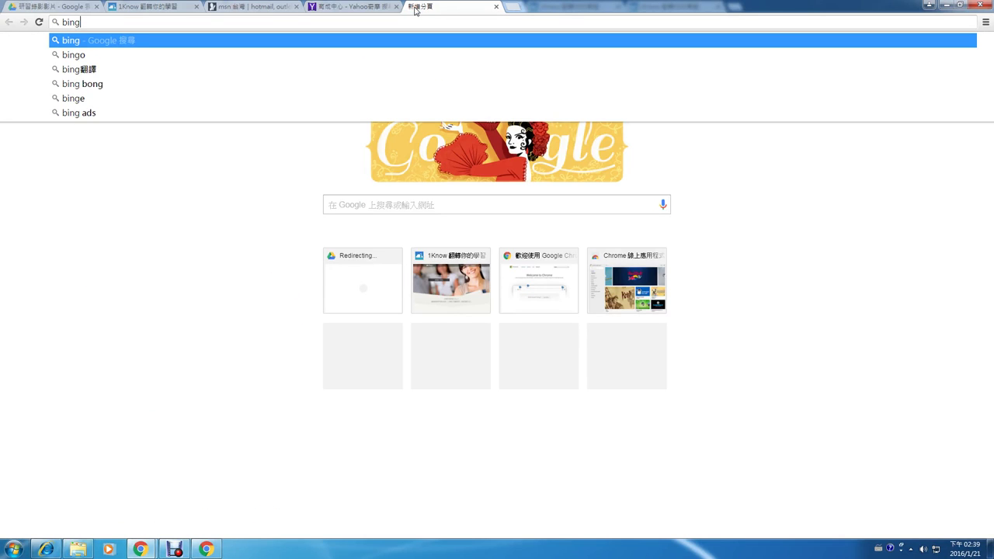
{"action": "key", "text": "BackSpace"}
{"action": "type", "text": "g.com"}
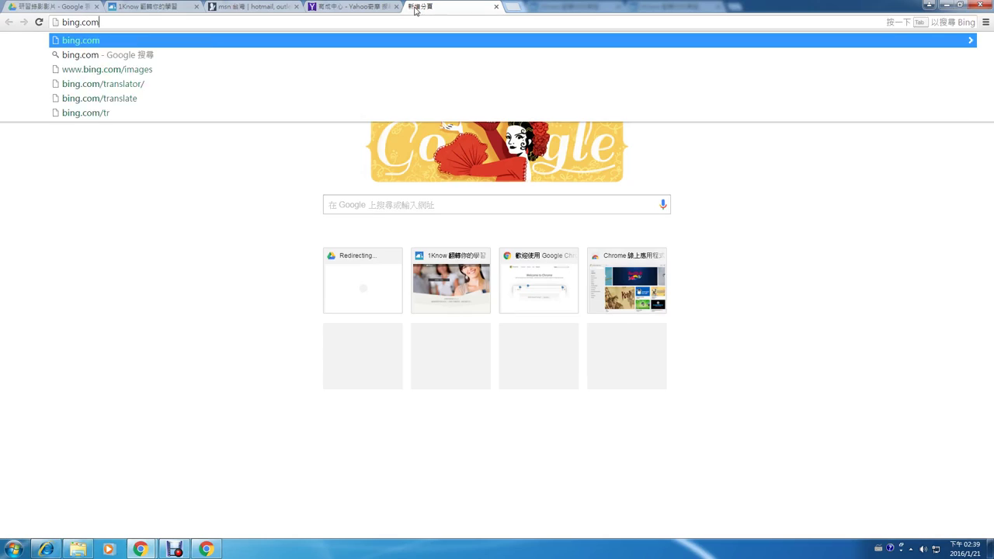
{"action": "key", "text": "Return"}
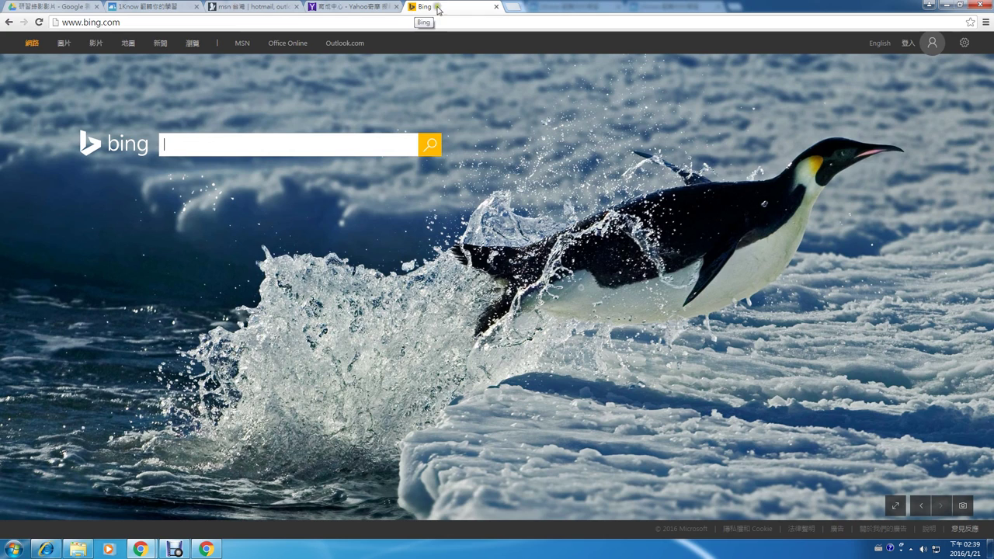
{"action": "left_click", "coordinate": [513, 10]}
{"action": "type", "text": "ww"}
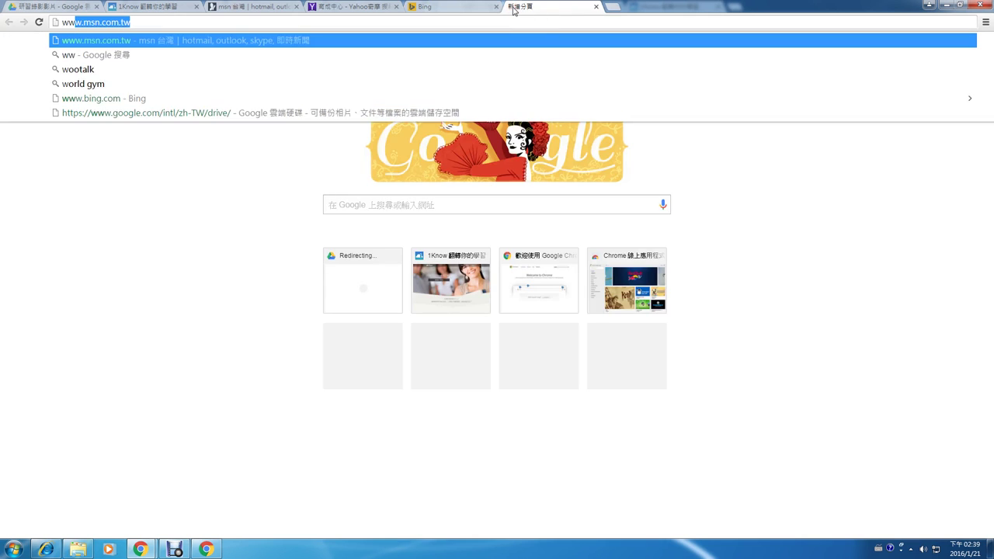
{"action": "type", "text": "w.google.com"}
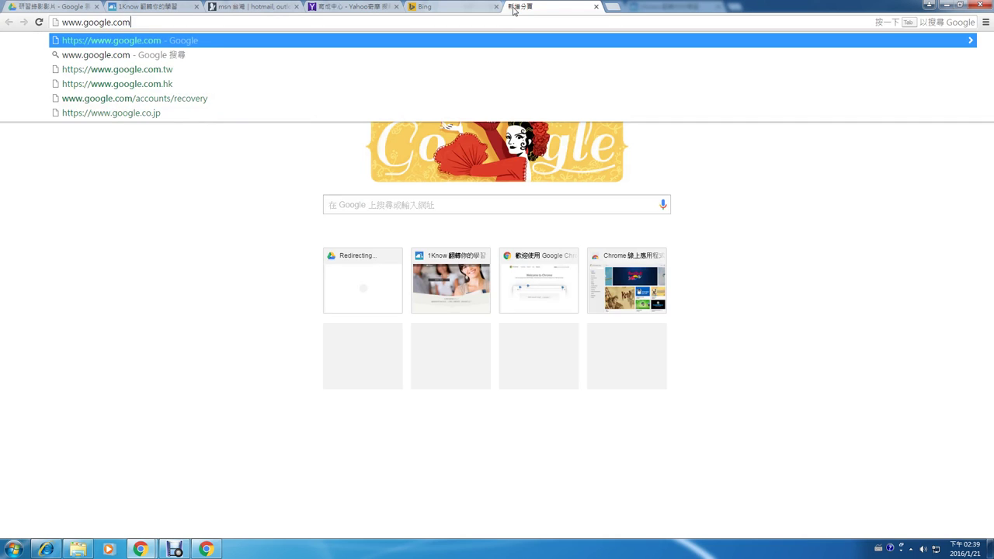
{"action": "key", "text": "Return"}
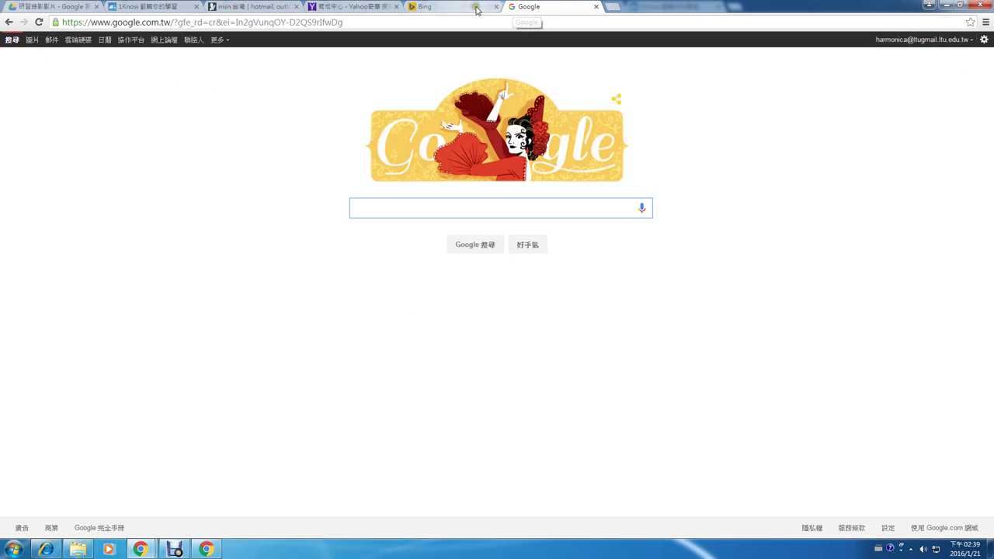
Search Bing for 育成中心 and detach its tab into a separate window filling the left half of the desktop.
{"action": "left_click", "coordinate": [477, 7]}
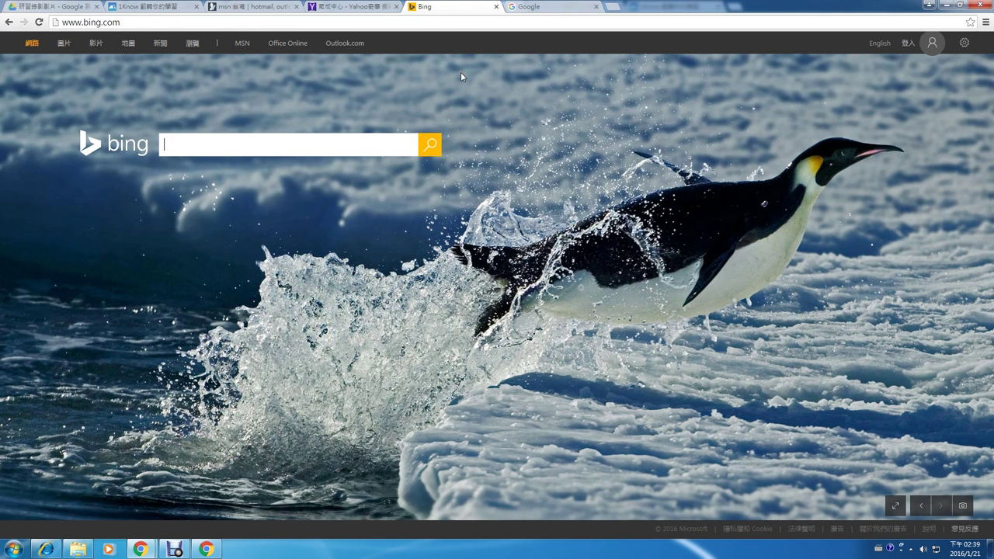
{"action": "type", "text": "育成中心"}
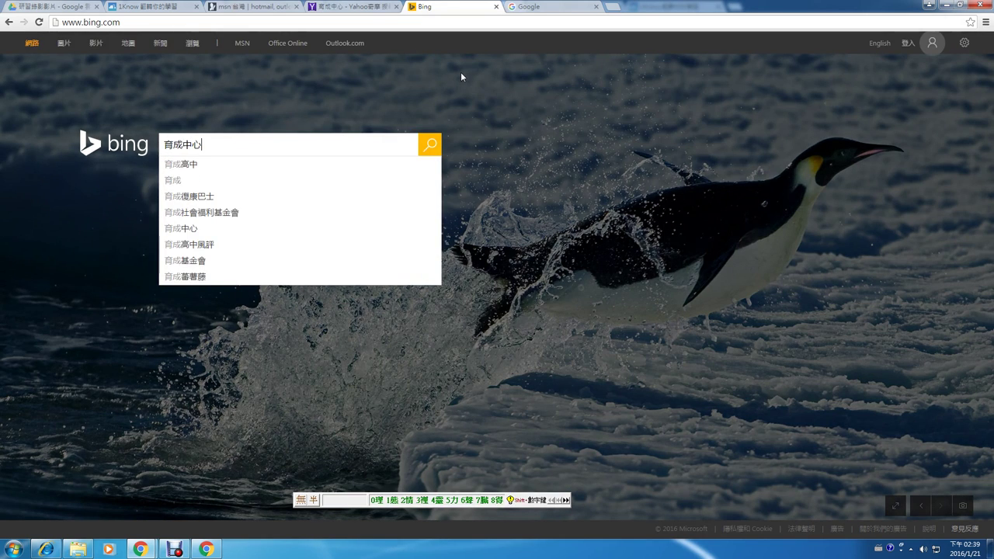
{"action": "key", "text": "Return"}
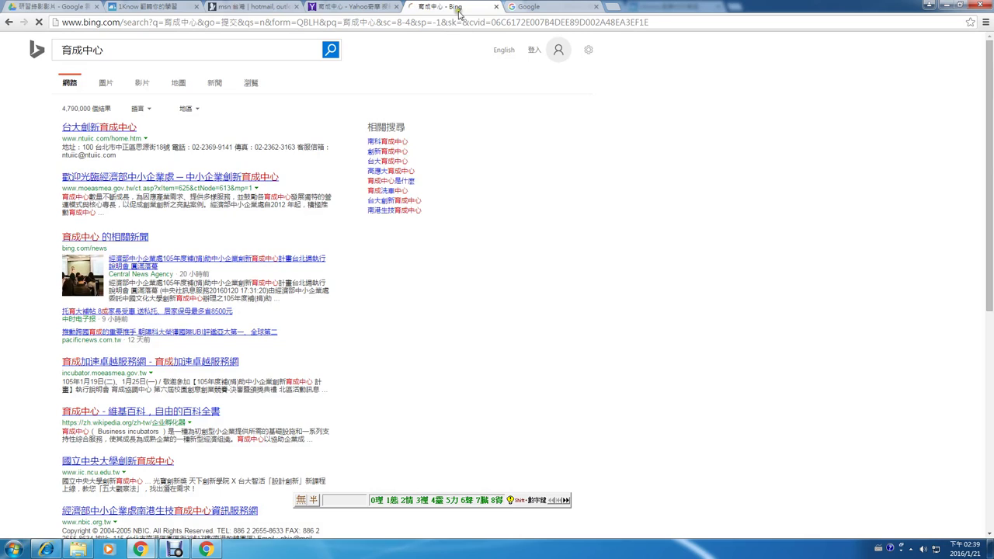
{"action": "left_click_drag", "start_coordinate": [455, 8], "coordinate": [11, 154]}
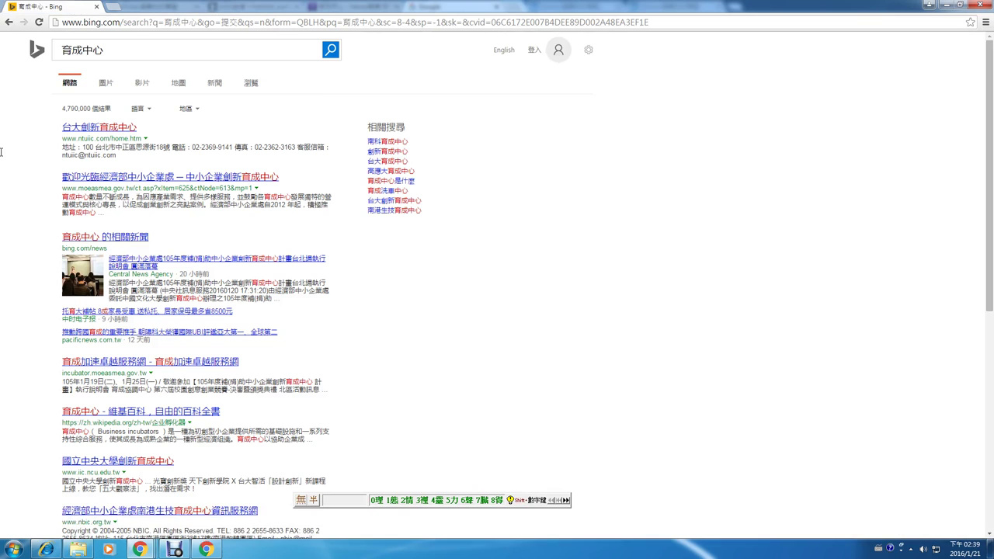
{"action": "left_click_drag", "start_coordinate": [376, 10], "coordinate": [2, 210]}
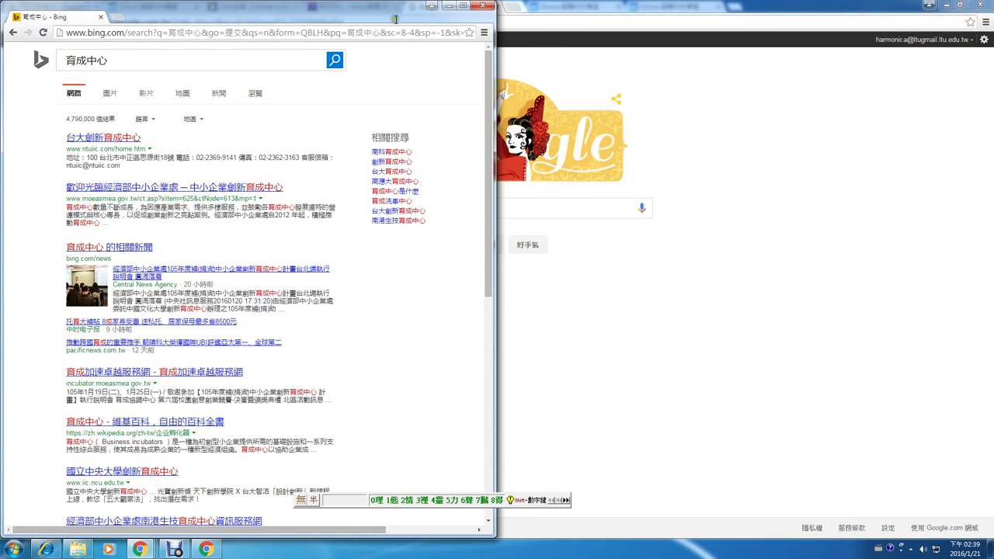
Search Google for 育成中心 in the remaining Chrome window.
{"action": "left_click", "coordinate": [587, 6]}
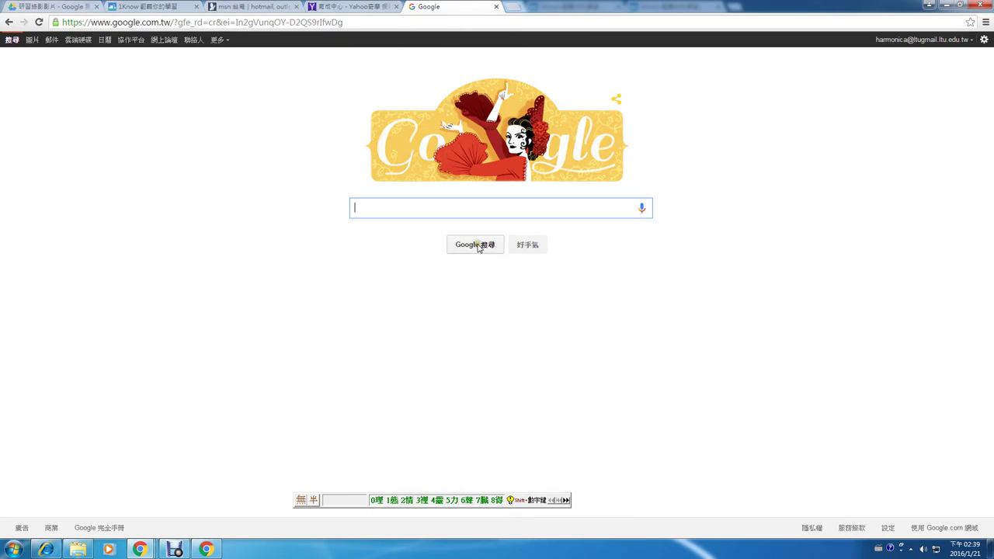
{"action": "type", "text": "育成中心"}
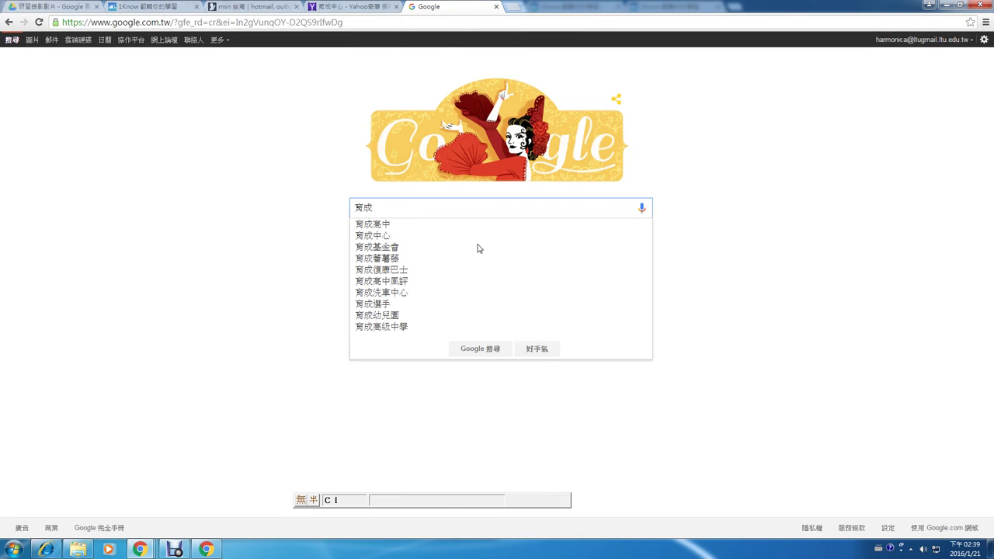
{"action": "key", "text": "Return"}
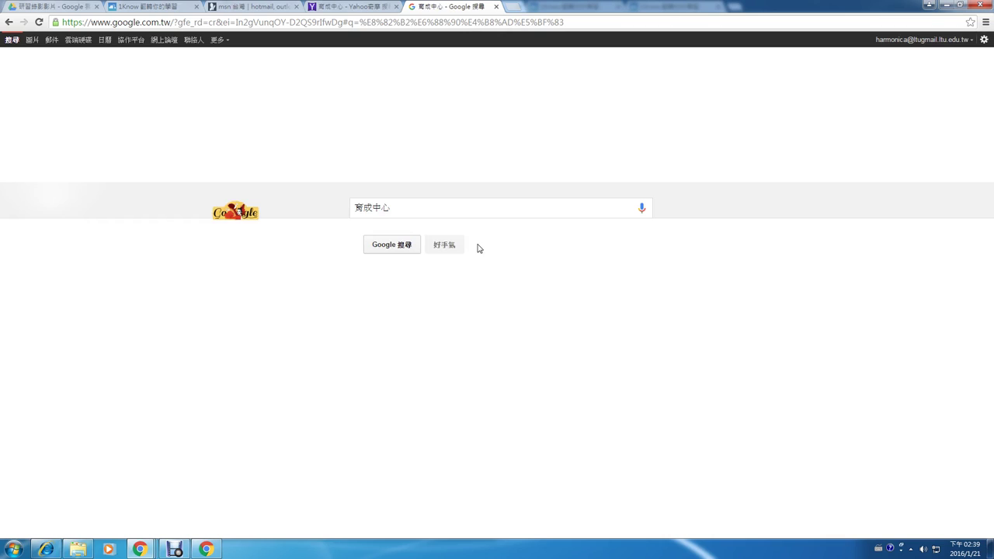
Detach the Google results into a window filling the right half of the desktop and bring the Bing window up beside it.
{"action": "left_click_drag", "start_coordinate": [441, 7], "coordinate": [993, 233]}
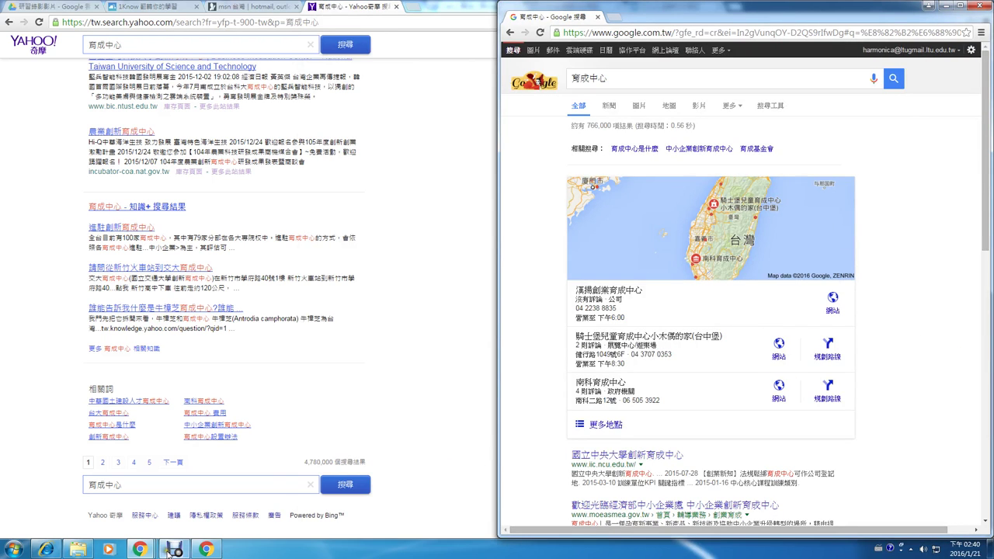
{"action": "mouse_move", "coordinate": [204, 549]}
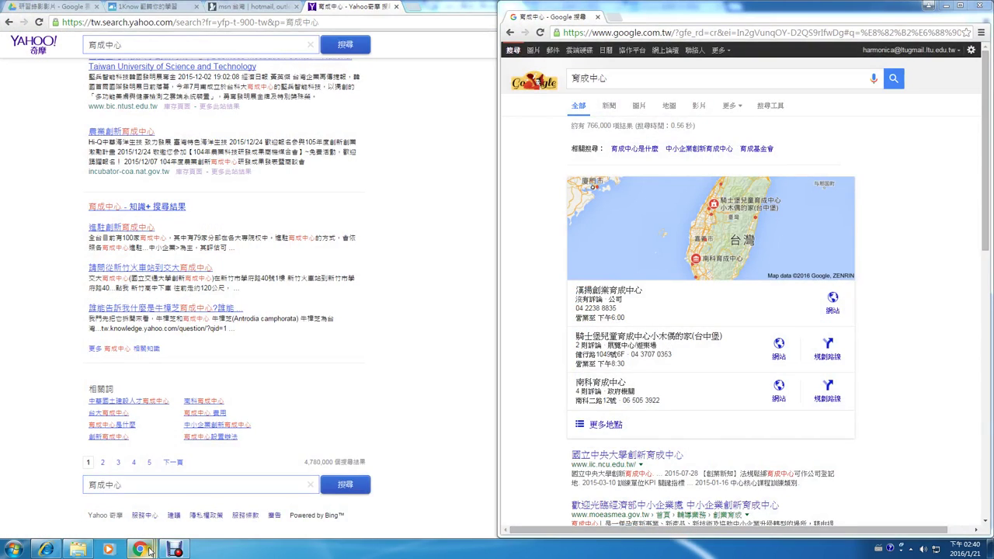
{"action": "mouse_move", "coordinate": [148, 551]}
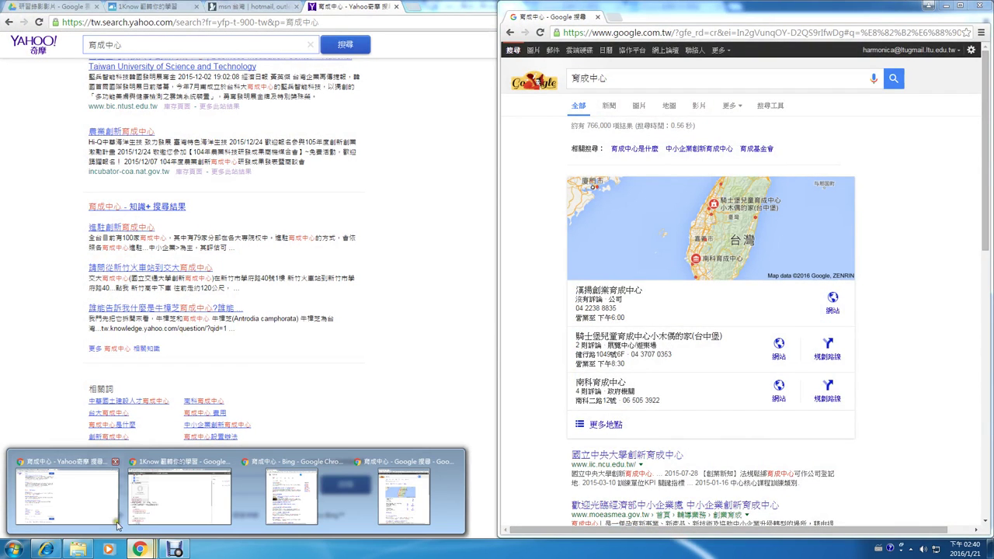
{"action": "mouse_move", "coordinate": [98, 511]}
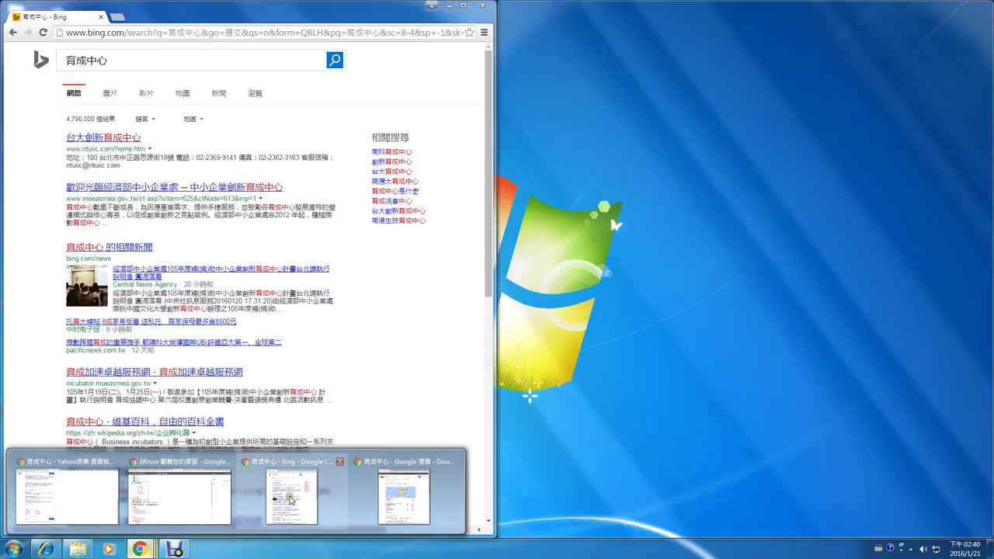
{"action": "left_click", "coordinate": [294, 499]}
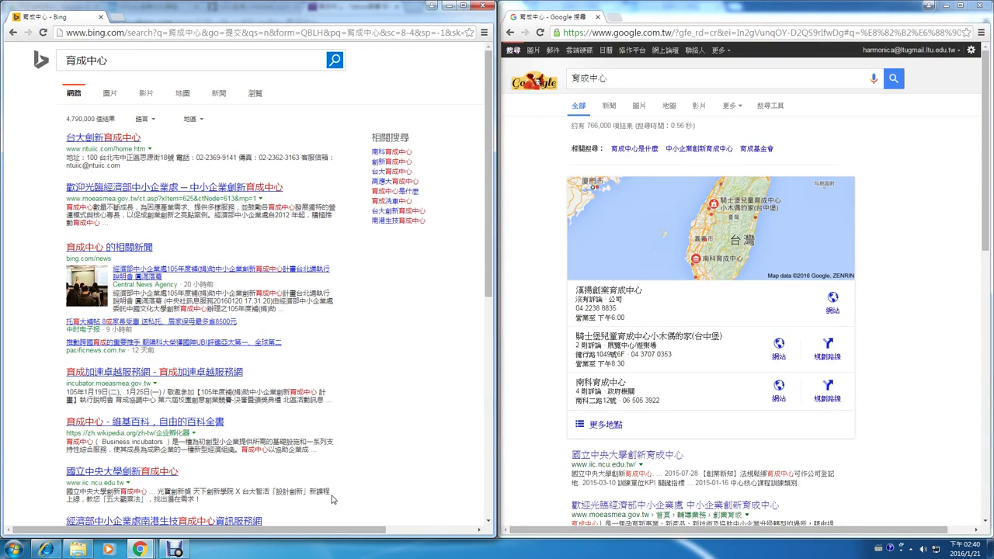
Compare the Bing and Google results side by side, outlining both logos with temporary on-screen markup.
{"action": "scroll", "coordinate": [919, 309], "scroll_direction": "down", "scroll_amount": 5}
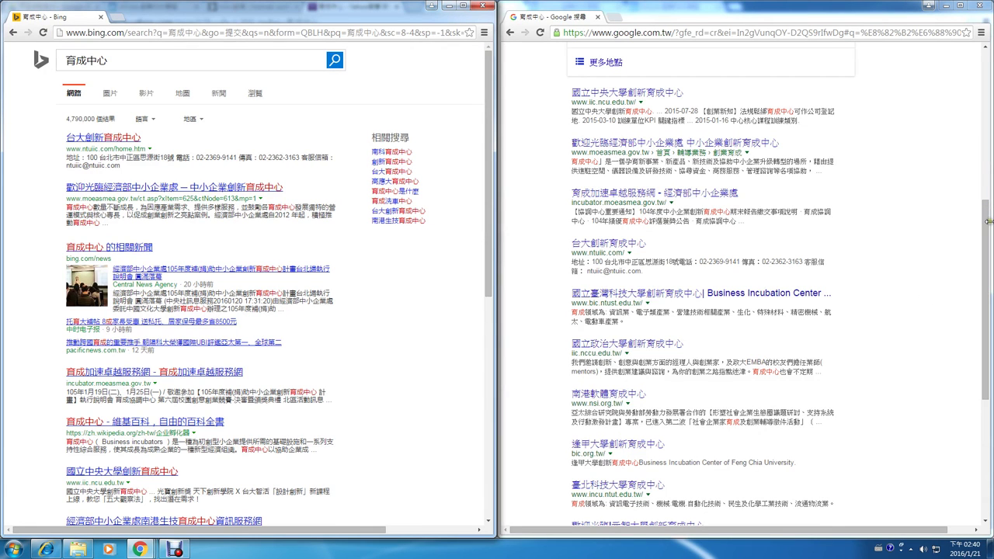
{"action": "left_click_drag", "start_coordinate": [987, 226], "coordinate": [961, 70]}
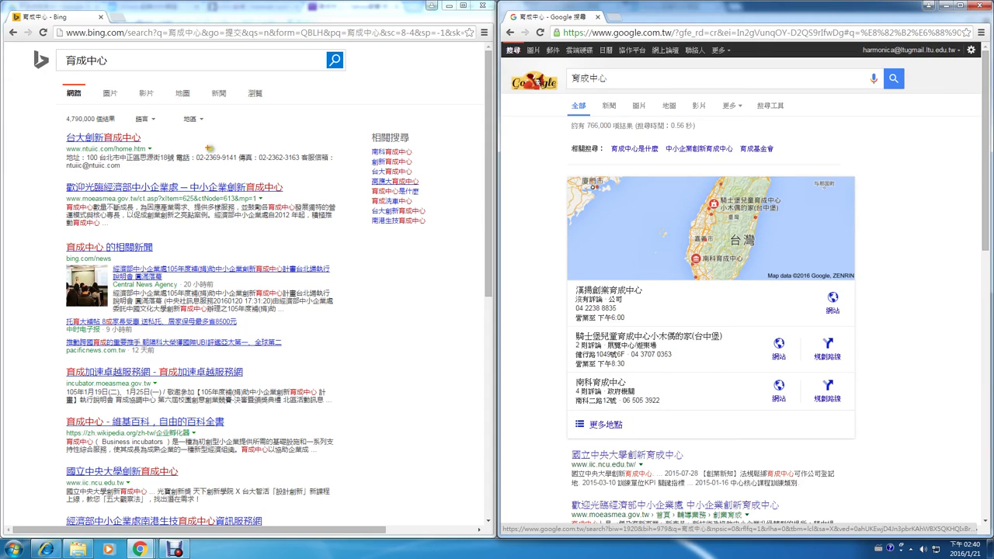
{"action": "left_click_drag", "start_coordinate": [21, 44], "coordinate": [62, 78]}
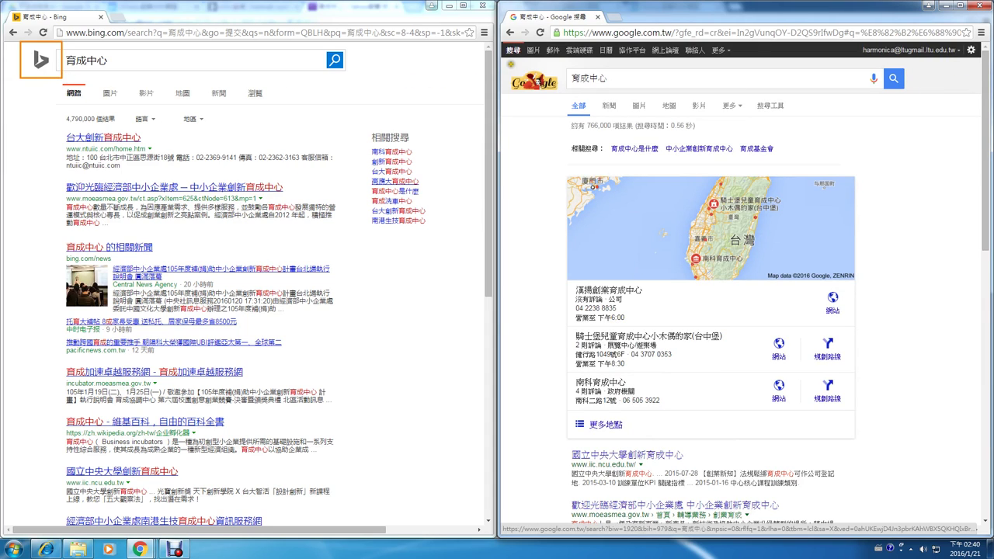
{"action": "left_click_drag", "start_coordinate": [509, 68], "coordinate": [536, 84]}
{"action": "mouse_move", "coordinate": [62, 78]}
{"action": "left_mouse_down"}
{"action": "mouse_move", "coordinate": [88, 95]}
{"action": "mouse_move", "coordinate": [241, 120]}
{"action": "left_mouse_up"}
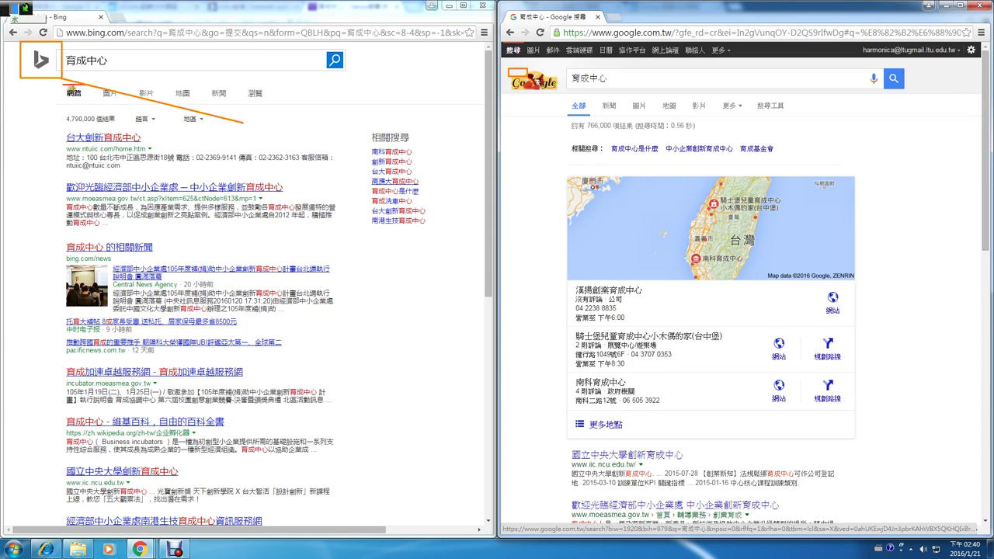
{"action": "key", "text": "Escape"}
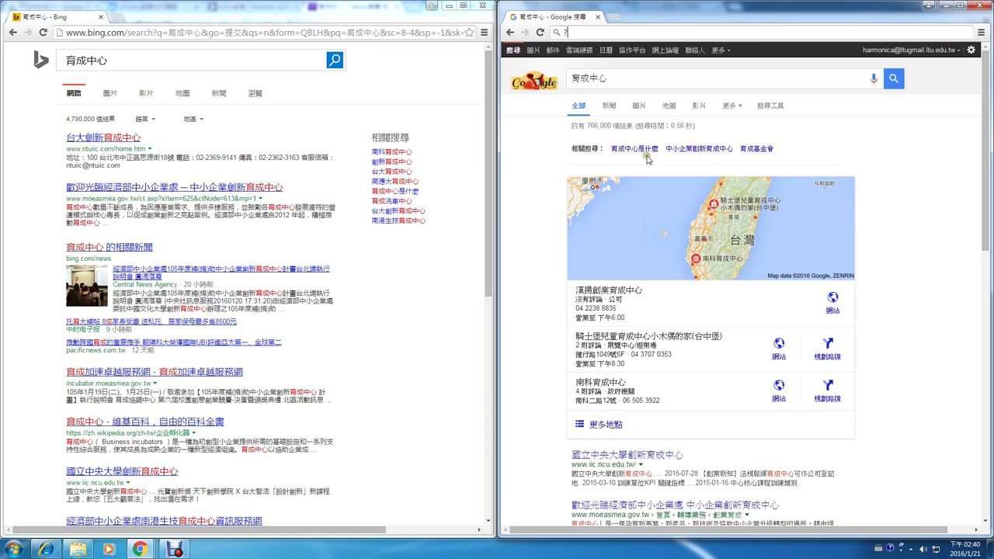
Close the separate Google and Bing result windows, temporarily circling the 網路 category on the Bing page.
{"action": "key", "text": "Escape"}
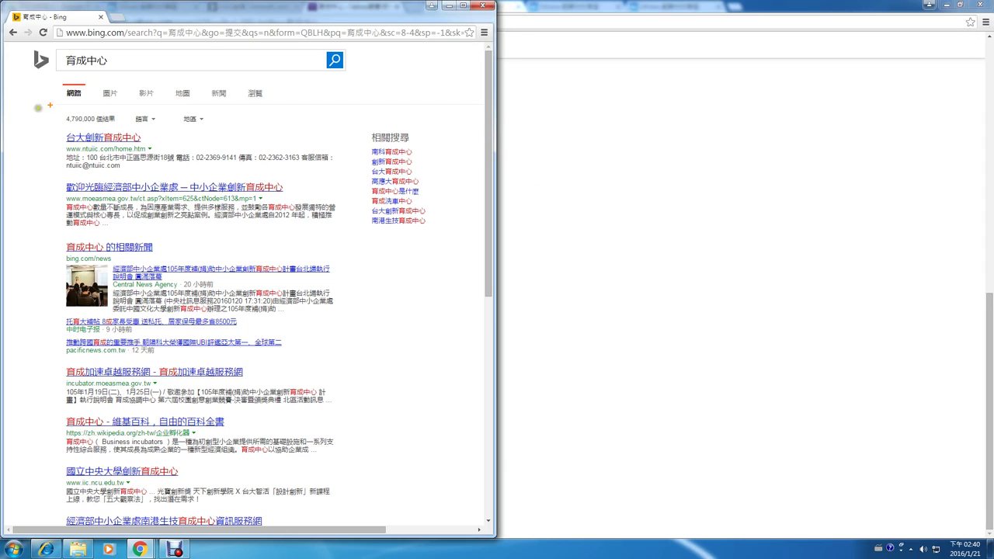
{"action": "left_click_drag", "start_coordinate": [91, 98], "coordinate": [32, 104]}
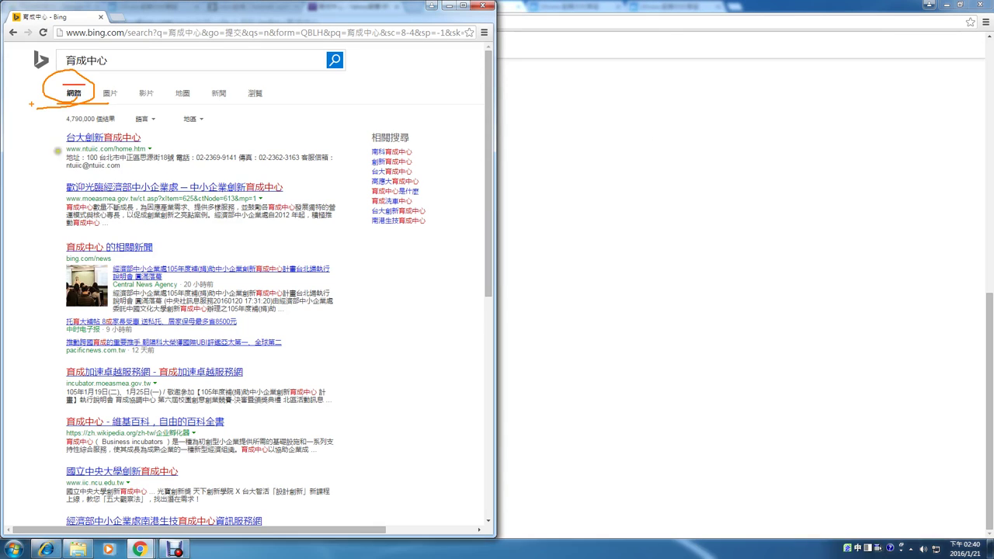
{"action": "key", "text": "Escape"}
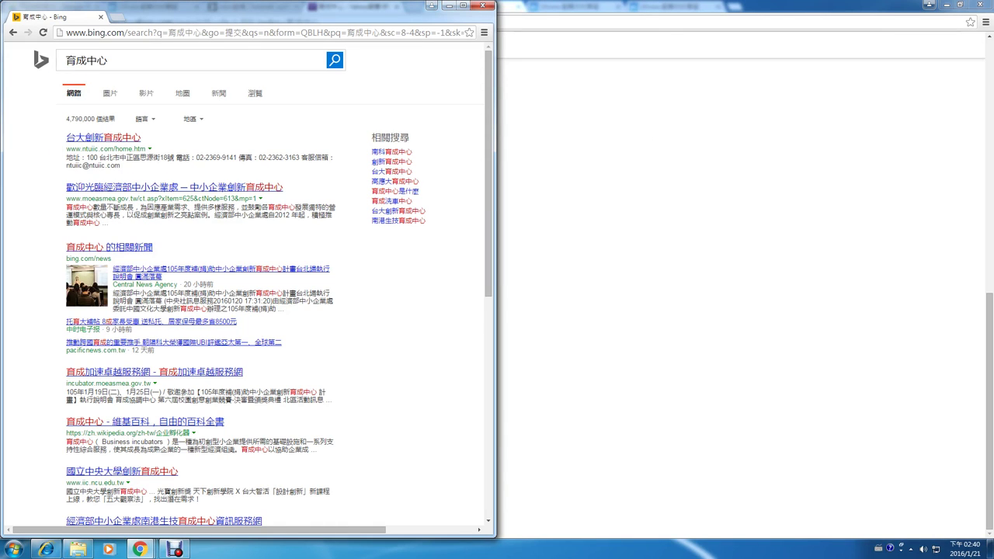
{"action": "left_click", "coordinate": [483, 7]}
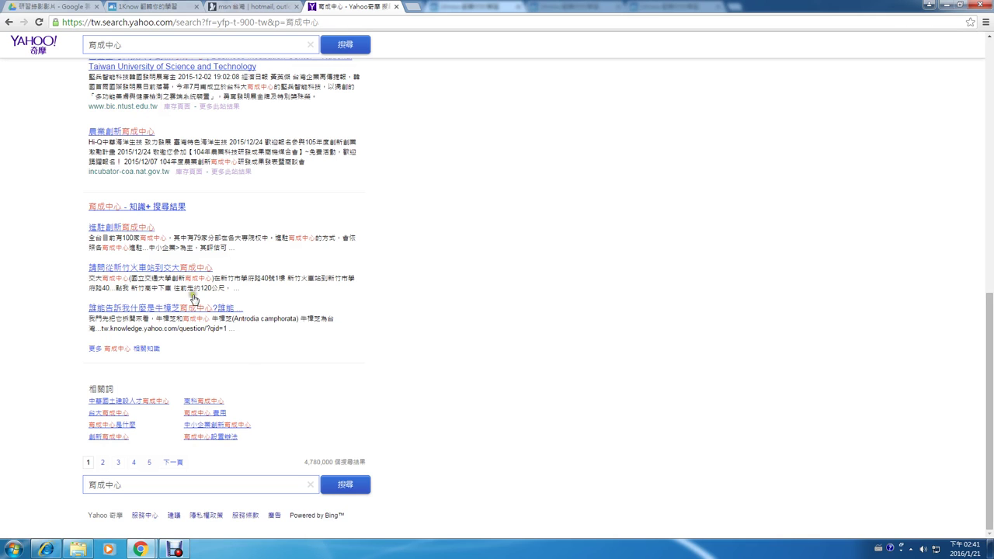
Go back to the 1Know lesson Google Chrome 瀏覽器的使用 and highlight 首頁圖 in the line about showing the home icon.
{"action": "left_click", "coordinate": [169, 11]}
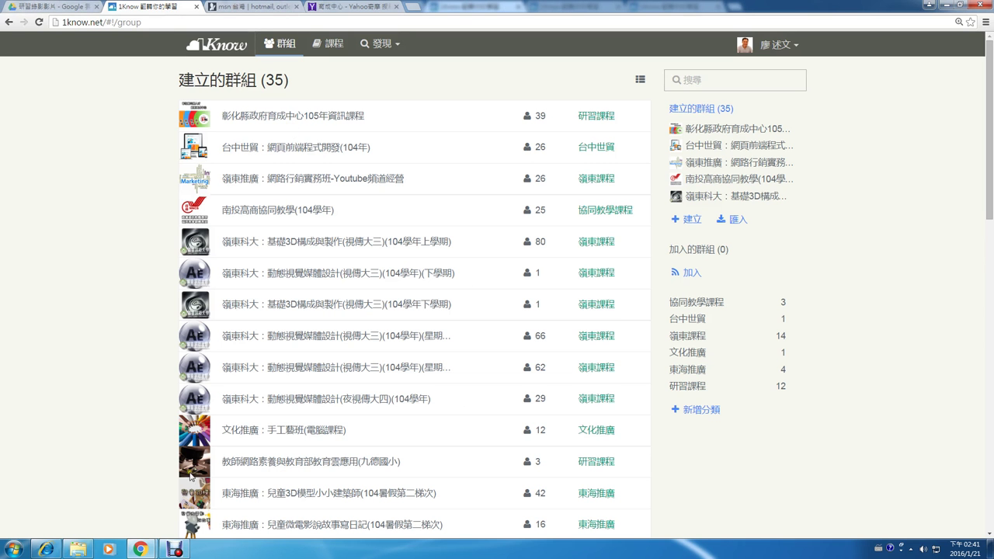
{"action": "mouse_move", "coordinate": [143, 551]}
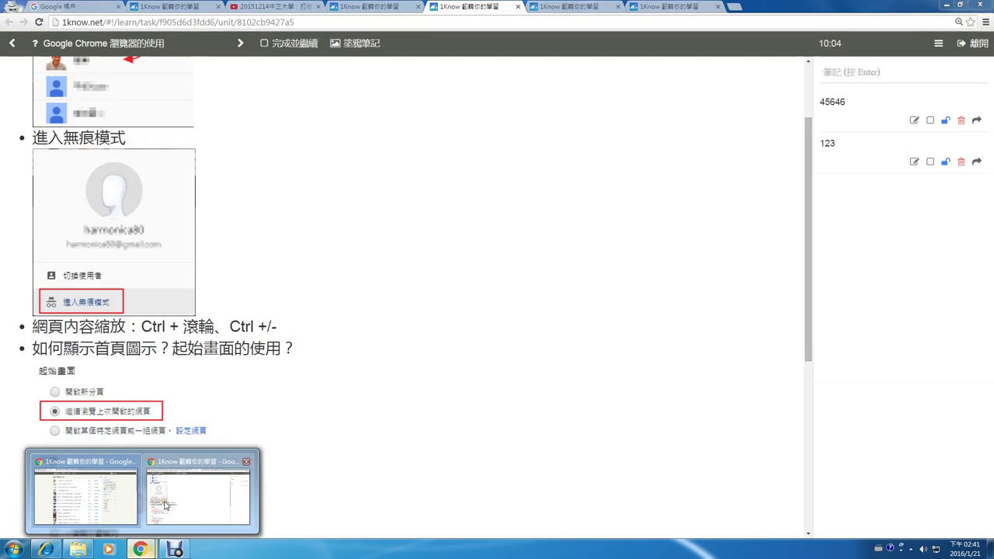
{"action": "left_click", "coordinate": [164, 505]}
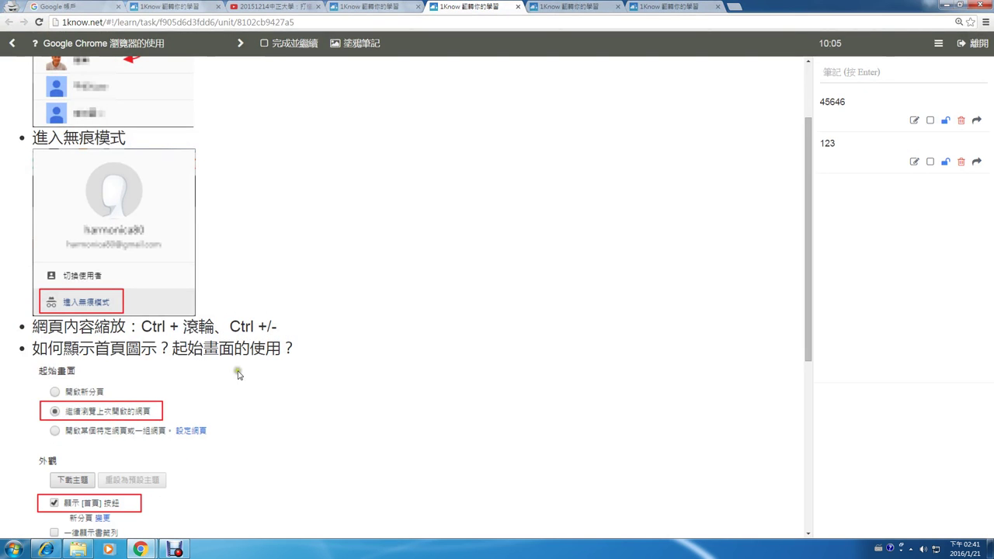
{"action": "left_click_drag", "start_coordinate": [95, 349], "coordinate": [145, 353]}
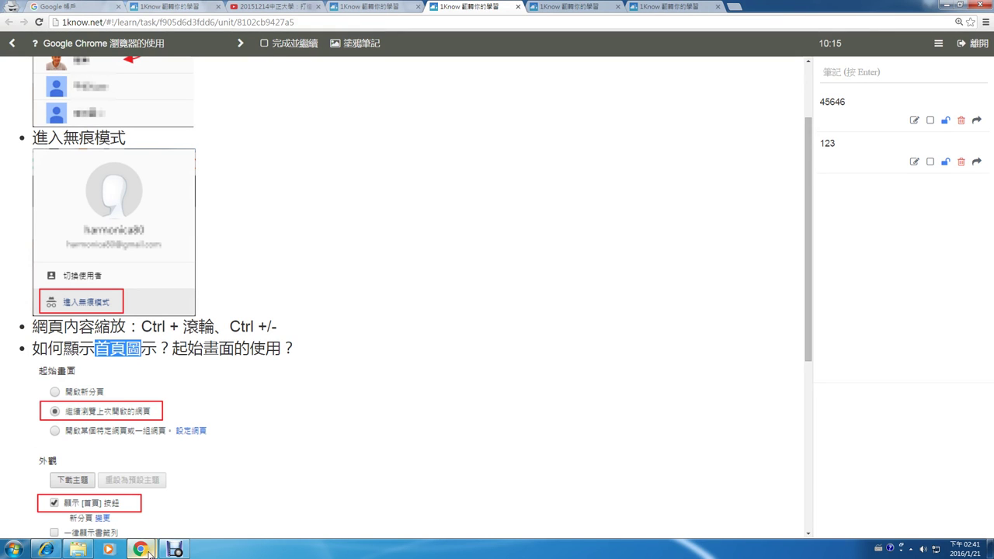
Switch to the Chrome window showing the 1Know group list and open the browser settings.
{"action": "mouse_move", "coordinate": [145, 547]}
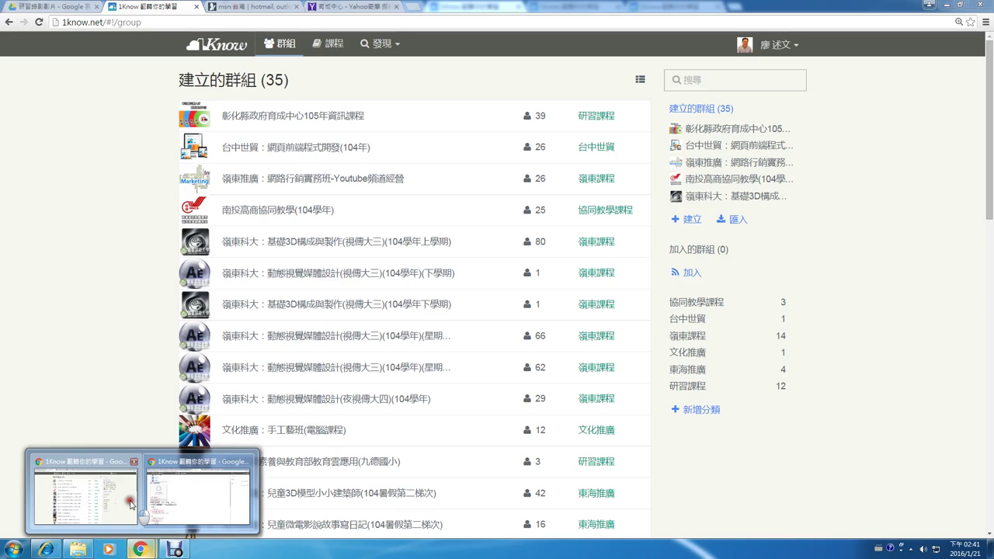
{"action": "left_click", "coordinate": [131, 503]}
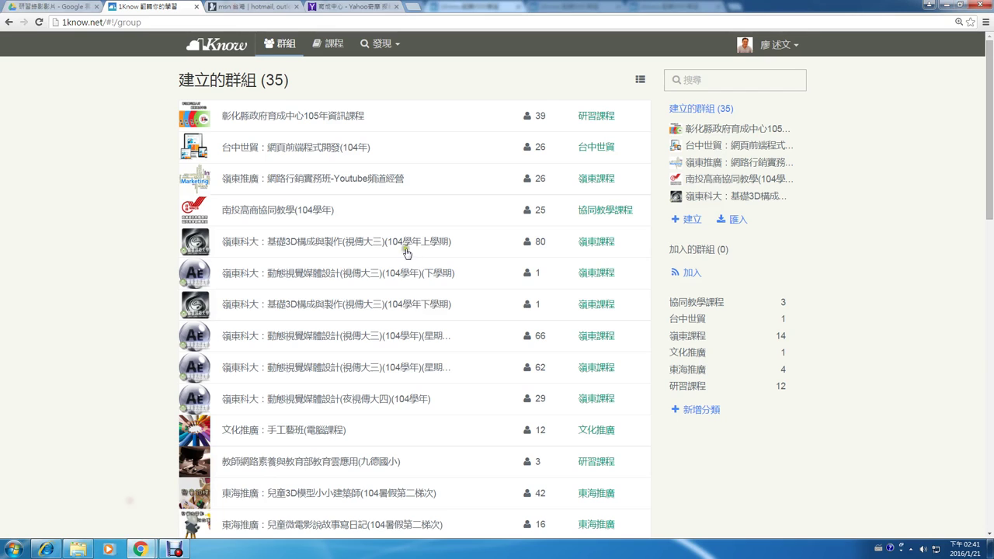
{"action": "left_click", "coordinate": [985, 23]}
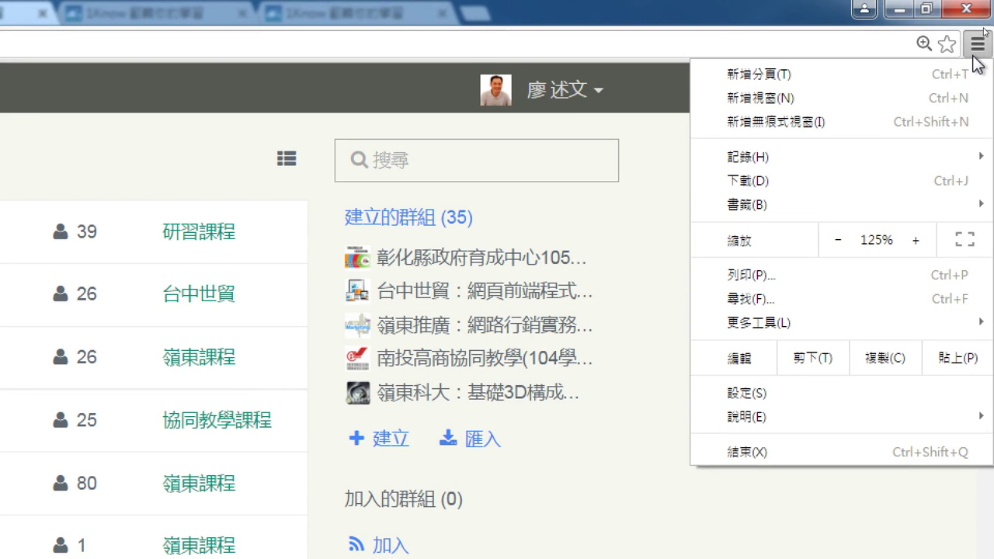
{"action": "left_click", "coordinate": [832, 394]}
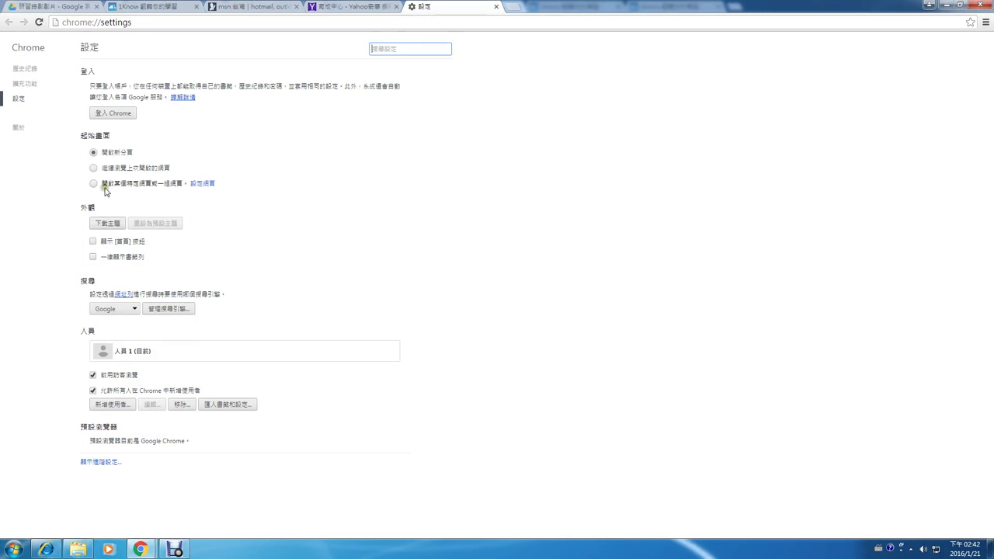
Temporarily outline the 起始畫面 and 外觀 sections, then enable 顯示 [首頁] 按鈕.
{"action": "mouse_move", "coordinate": [70, 126]}
{"action": "left_mouse_down"}
{"action": "mouse_move", "coordinate": [159, 250]}
{"action": "mouse_move", "coordinate": [228, 270]}
{"action": "left_mouse_up"}
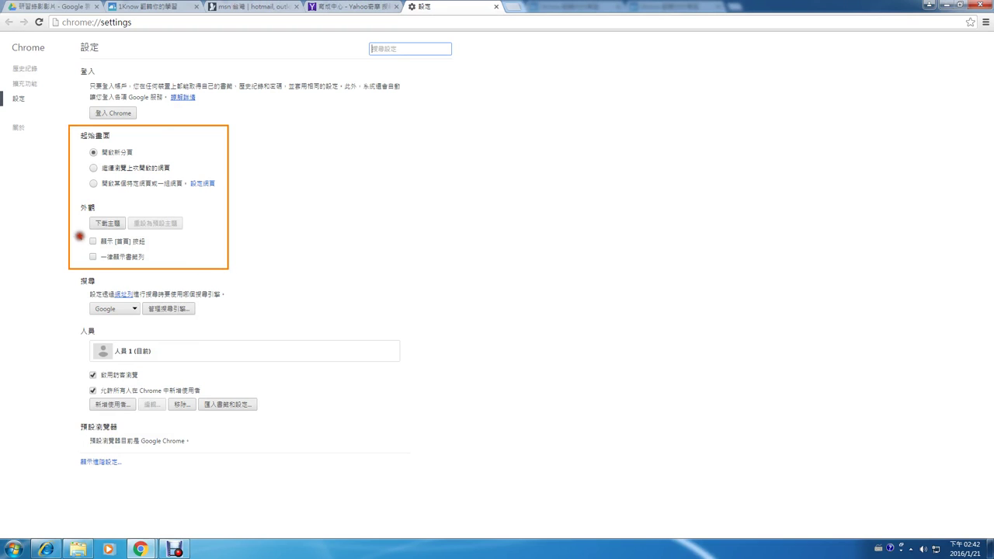
{"action": "left_click_drag", "start_coordinate": [79, 236], "coordinate": [92, 232]}
{"action": "left_click_drag", "start_coordinate": [80, 236], "coordinate": [90, 233]}
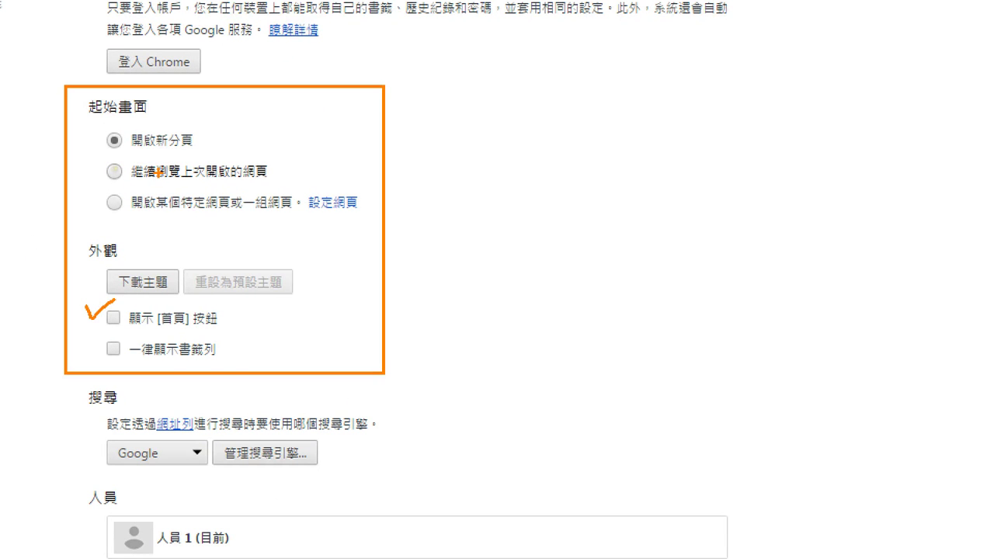
{"action": "left_click", "coordinate": [114, 317]}
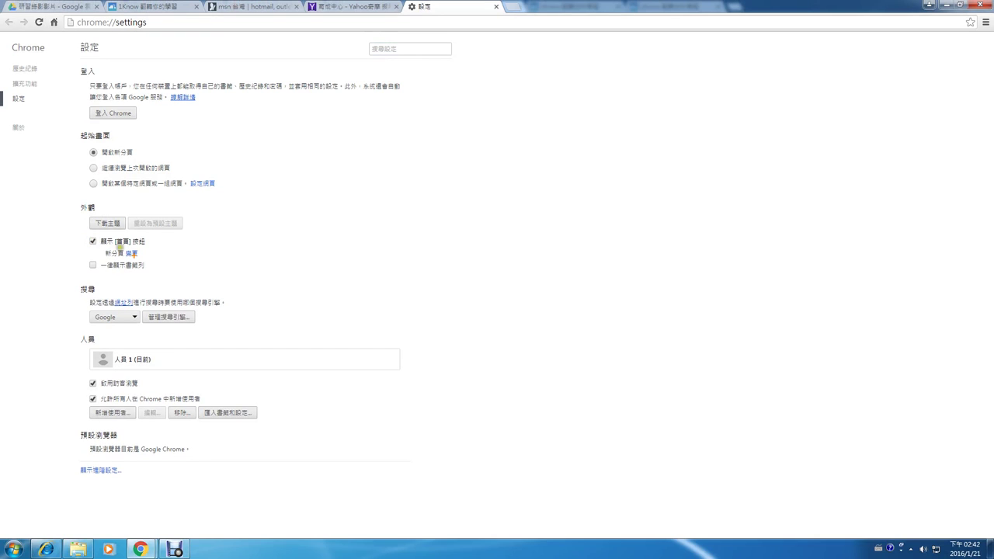
Temporarily mark the 顯示 [首頁] 按鈕 option and circle 繼續瀏覽上次開啟的網頁, then clear the markup.
{"action": "left_click_drag", "start_coordinate": [230, 472], "coordinate": [375, 516]}
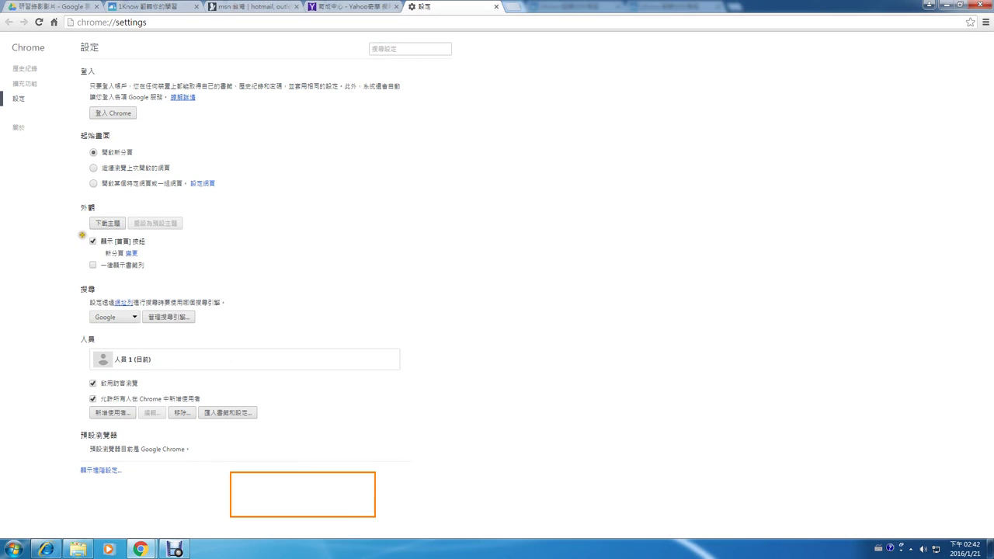
{"action": "left_click_drag", "start_coordinate": [82, 235], "coordinate": [187, 251]}
{"action": "mouse_move", "coordinate": [71, 228]}
{"action": "left_mouse_down"}
{"action": "mouse_move", "coordinate": [48, 112]}
{"action": "mouse_move", "coordinate": [57, 36]}
{"action": "mouse_move", "coordinate": [48, 37]}
{"action": "mouse_move", "coordinate": [78, 45]}
{"action": "left_mouse_up"}
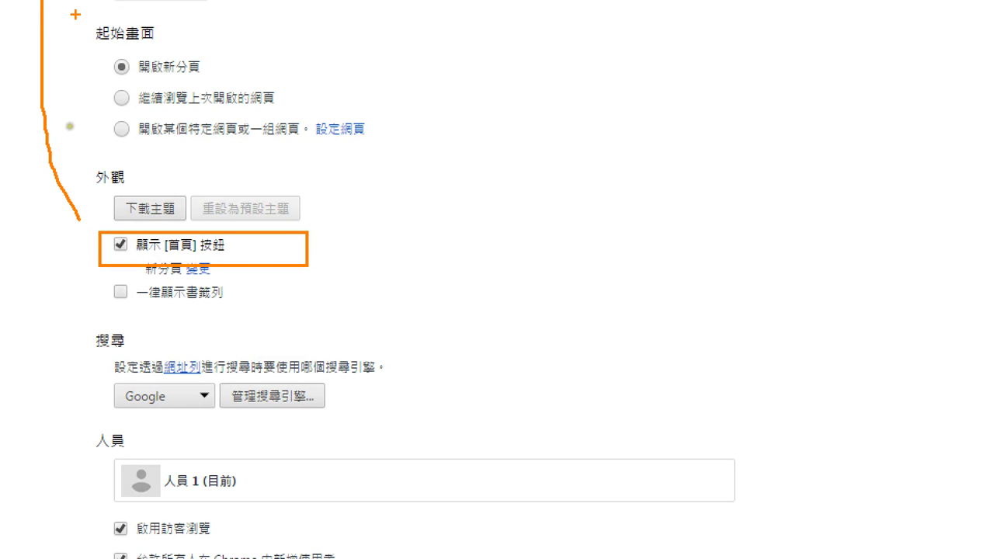
{"action": "left_click_drag", "start_coordinate": [75, 14], "coordinate": [76, 162]}
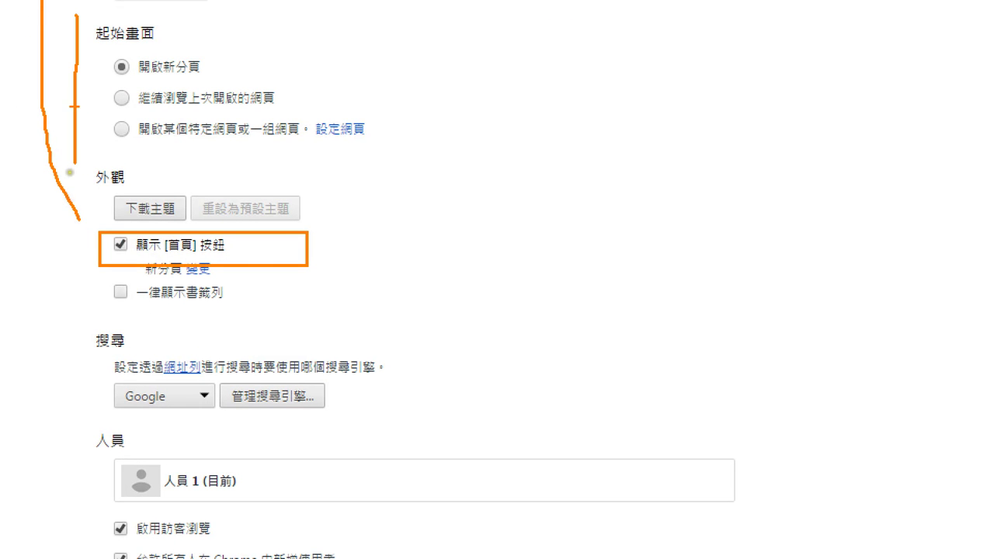
{"action": "mouse_move", "coordinate": [75, 118]}
{"action": "left_mouse_down"}
{"action": "mouse_move", "coordinate": [191, 125]}
{"action": "mouse_move", "coordinate": [308, 98]}
{"action": "mouse_move", "coordinate": [121, 69]}
{"action": "mouse_move", "coordinate": [113, 121]}
{"action": "left_mouse_up"}
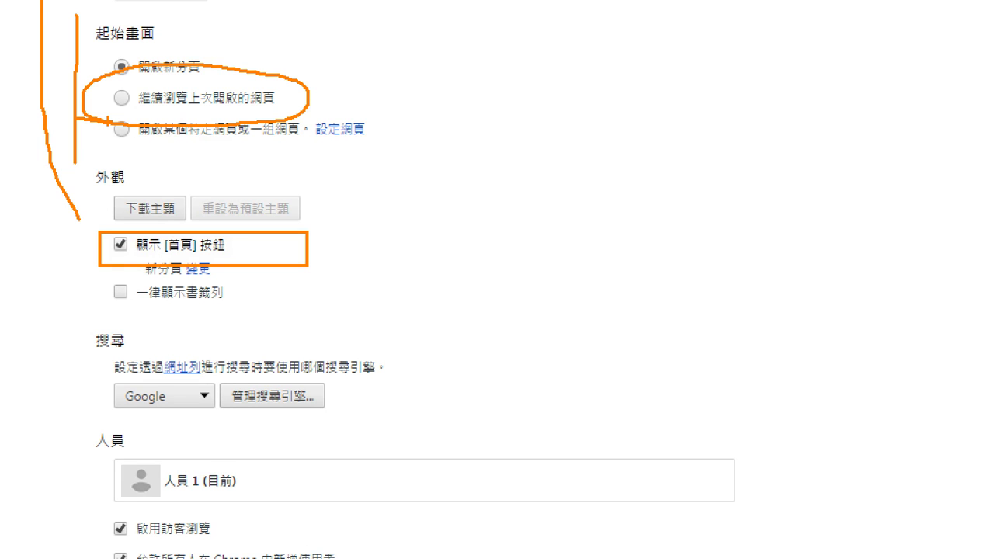
{"action": "key", "text": "Escape"}
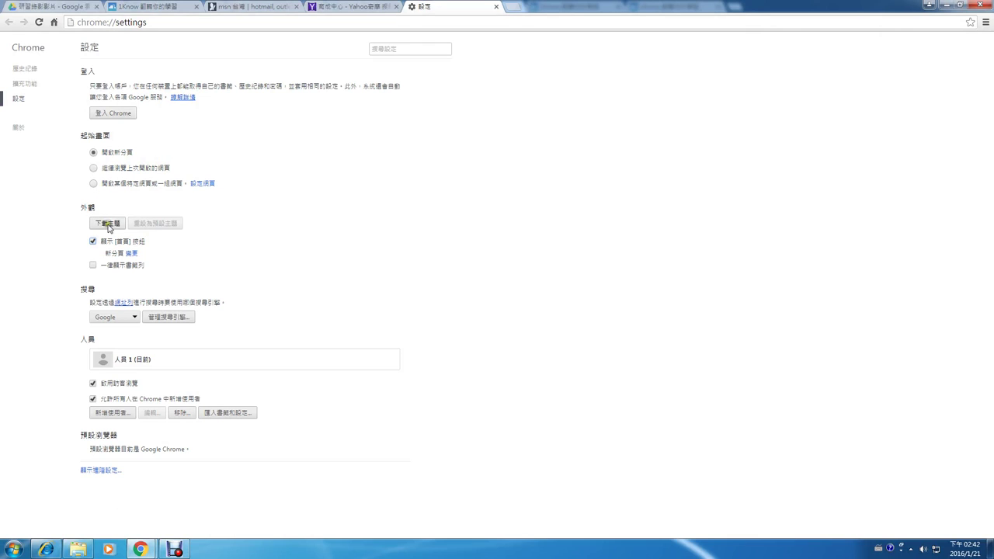
Outline the open tabs and the 繼續瀏覽上次開啟的網頁 option with temporary check and arrow marks, then clear the markup.
{"action": "mouse_move", "coordinate": [5, 3]}
{"action": "left_mouse_down"}
{"action": "mouse_move", "coordinate": [209, 27]}
{"action": "mouse_move", "coordinate": [499, 26]}
{"action": "left_mouse_up"}
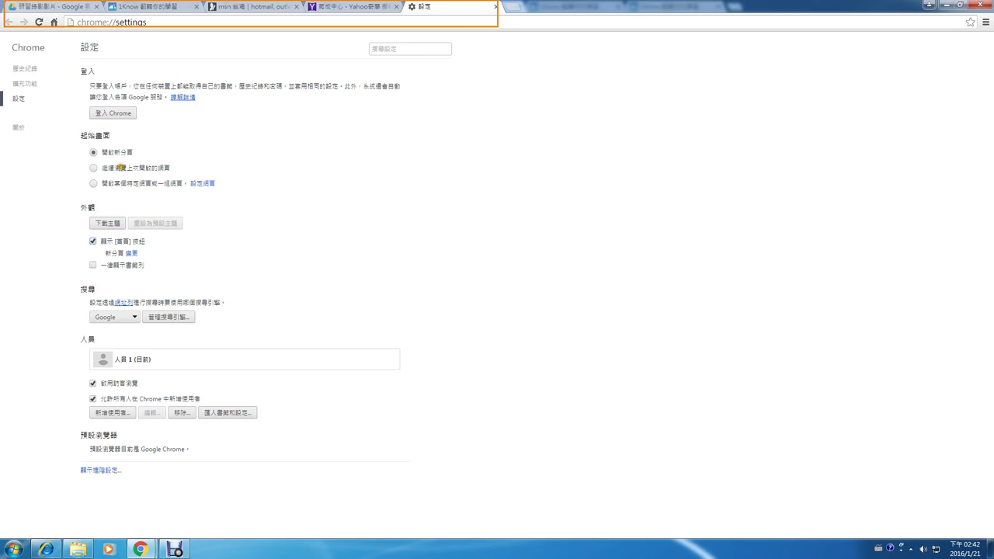
{"action": "mouse_move", "coordinate": [82, 161]}
{"action": "left_mouse_down"}
{"action": "mouse_move", "coordinate": [110, 174]}
{"action": "mouse_move", "coordinate": [189, 179]}
{"action": "left_mouse_up"}
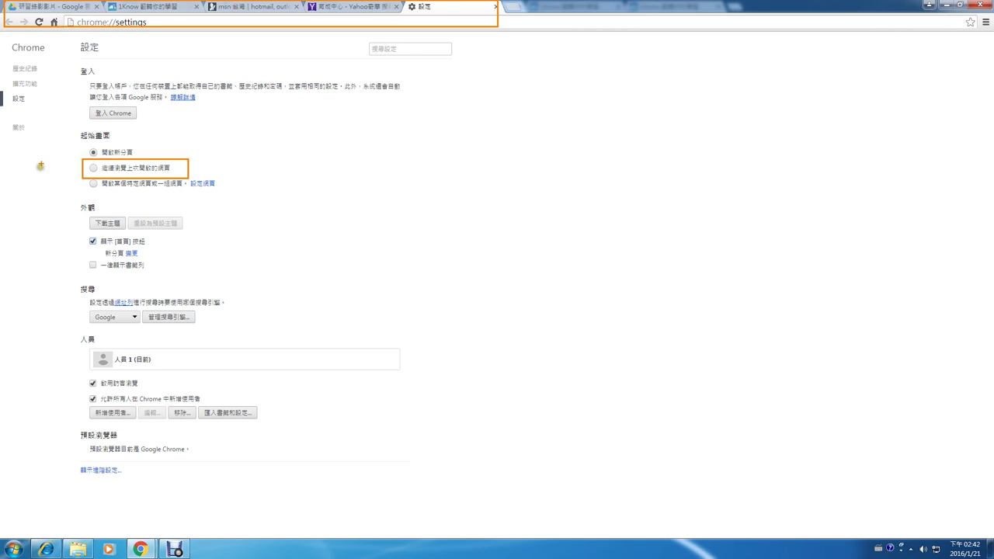
{"action": "mouse_move", "coordinate": [42, 161]}
{"action": "left_mouse_down"}
{"action": "mouse_move", "coordinate": [52, 185]}
{"action": "mouse_move", "coordinate": [67, 158]}
{"action": "left_mouse_up"}
{"action": "left_click", "coordinate": [94, 152]}
{"action": "mouse_move", "coordinate": [57, 96]}
{"action": "left_mouse_down"}
{"action": "mouse_move", "coordinate": [56, 35]}
{"action": "mouse_move", "coordinate": [43, 43]}
{"action": "mouse_move", "coordinate": [81, 51]}
{"action": "left_mouse_up"}
{"action": "left_click_drag", "start_coordinate": [149, 31], "coordinate": [153, 76]}
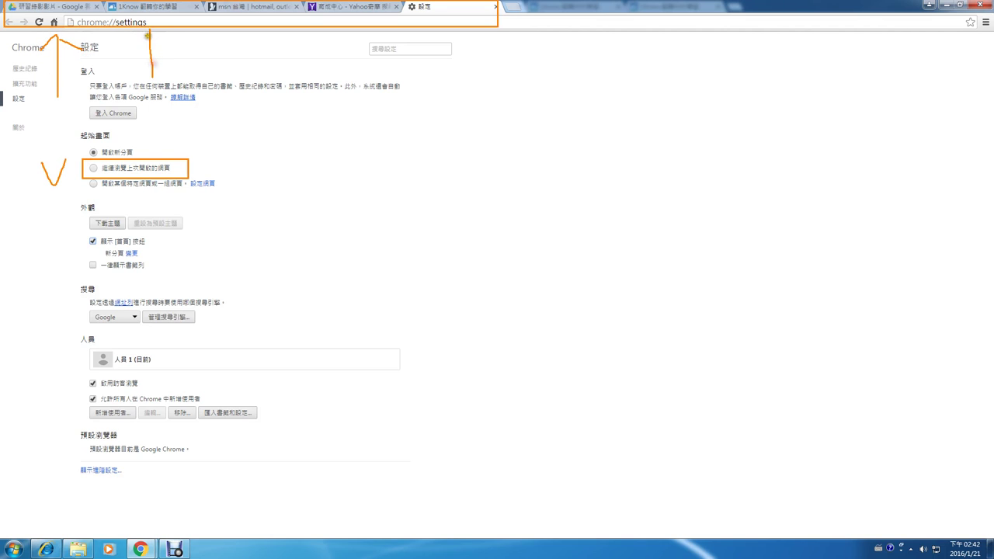
{"action": "mouse_move", "coordinate": [148, 34]}
{"action": "left_mouse_down"}
{"action": "mouse_move", "coordinate": [132, 56]}
{"action": "mouse_move", "coordinate": [177, 62]}
{"action": "left_mouse_up"}
{"action": "key", "text": "Escape"}
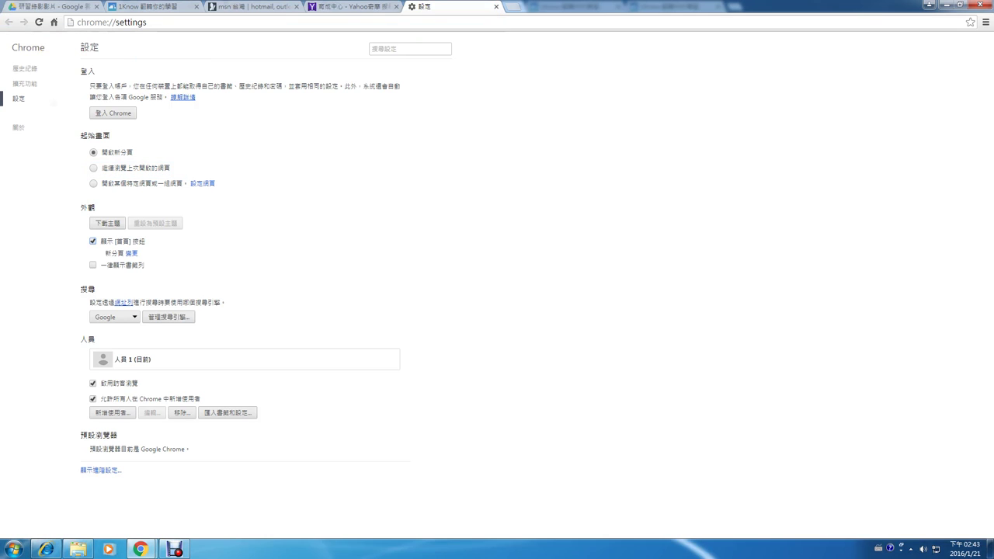
Close the settings page and return to the 1Know lesson's sections on the download location and pinned tabs.
{"action": "left_click", "coordinate": [497, 7]}
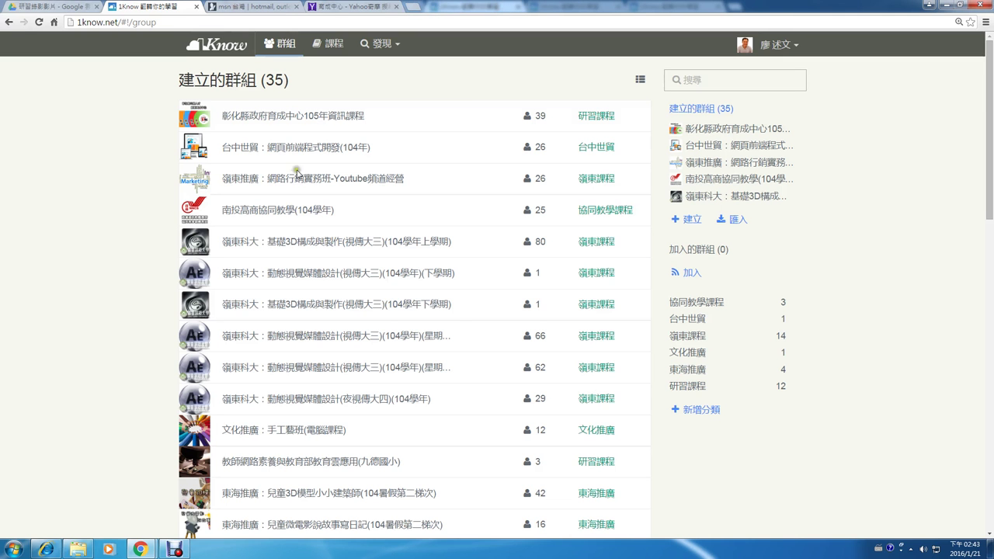
{"action": "key", "text": "alt+Tab"}
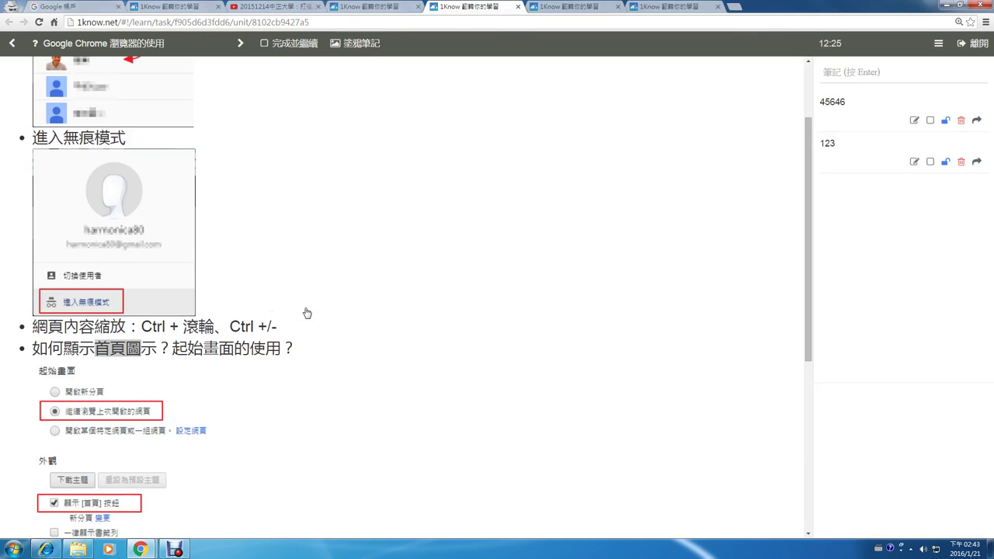
{"action": "scroll", "coordinate": [313, 392], "scroll_direction": "down", "scroll_amount": 3}
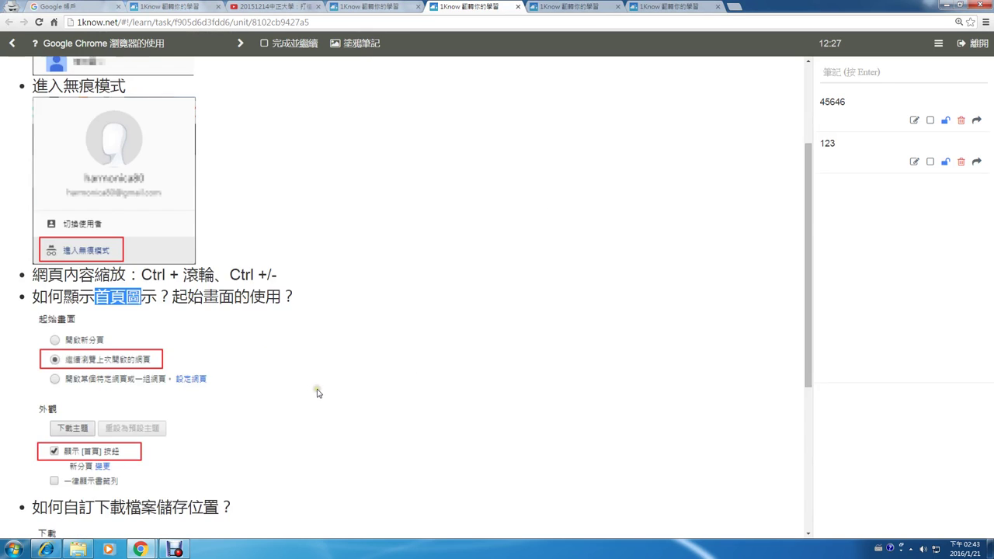
{"action": "scroll", "coordinate": [359, 377], "scroll_direction": "down", "scroll_amount": 2}
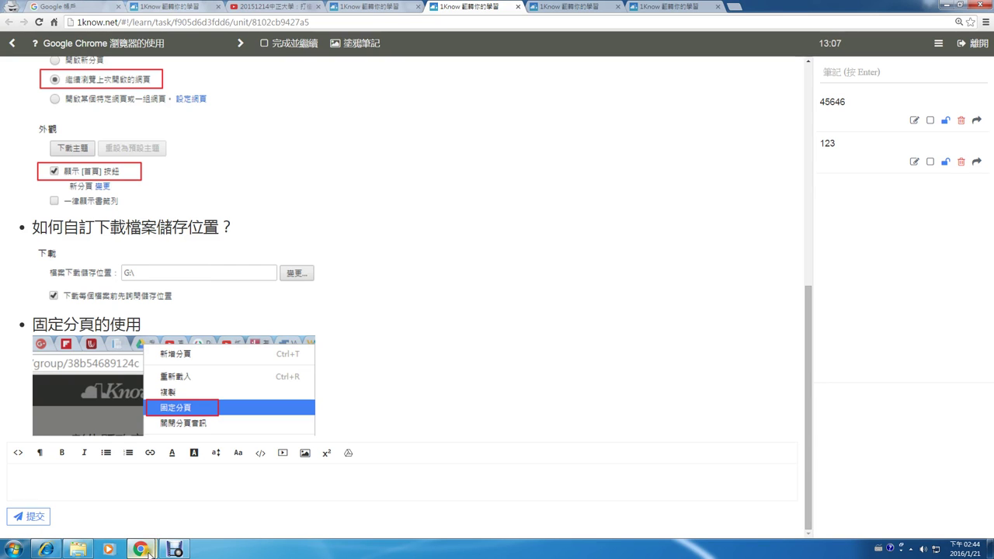
Reopen the browser settings from the 1Know group list window and expand the advanced settings.
{"action": "mouse_move", "coordinate": [150, 551]}
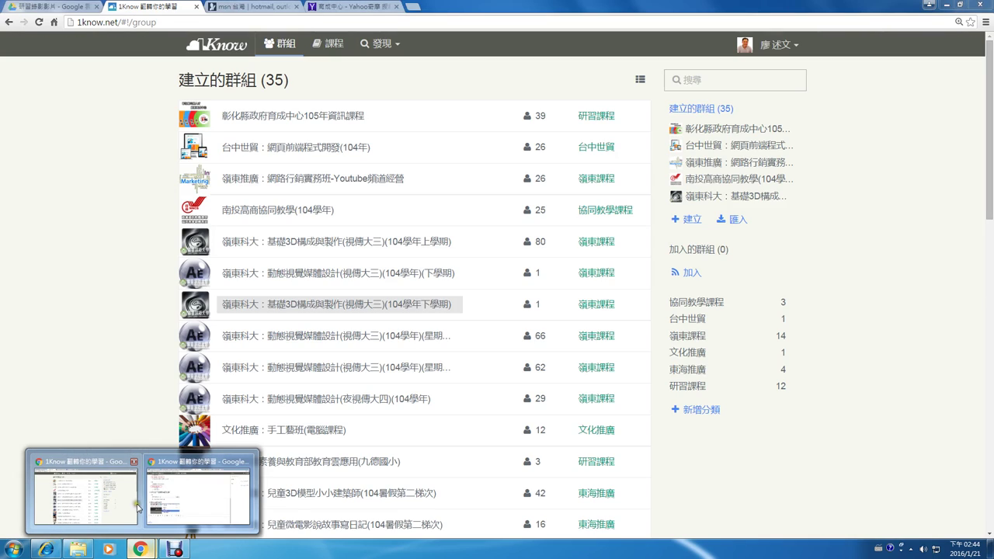
{"action": "mouse_move", "coordinate": [138, 506]}
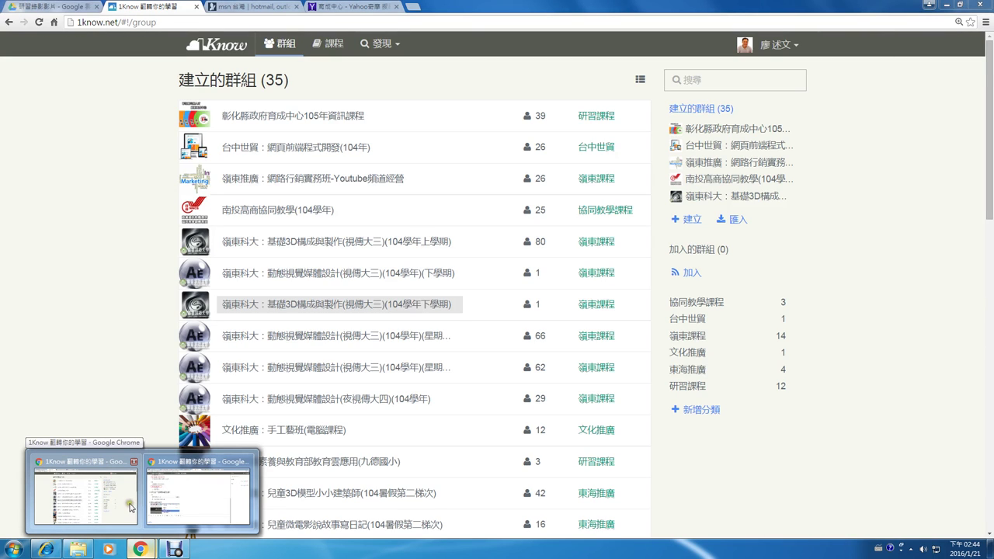
{"action": "left_click", "coordinate": [132, 506]}
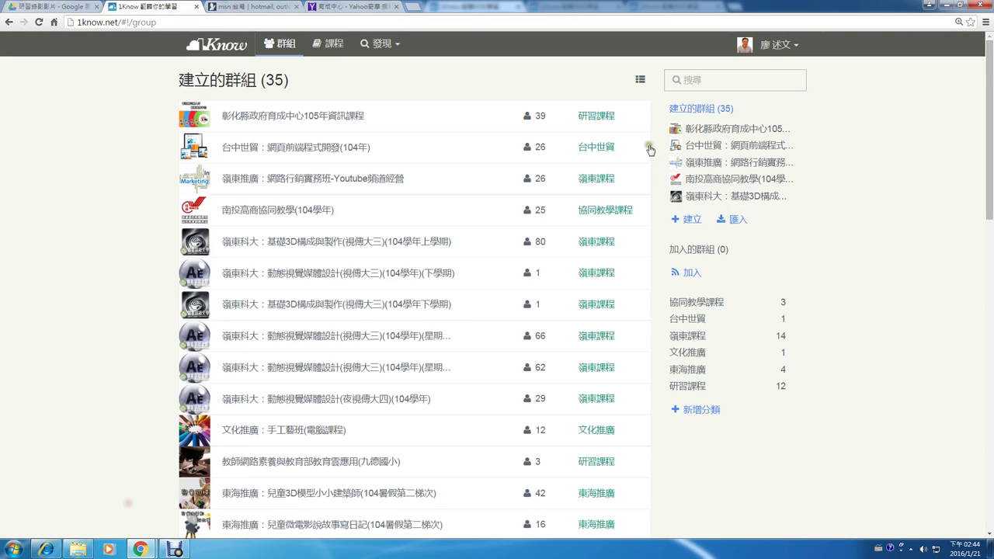
{"action": "left_click", "coordinate": [986, 21]}
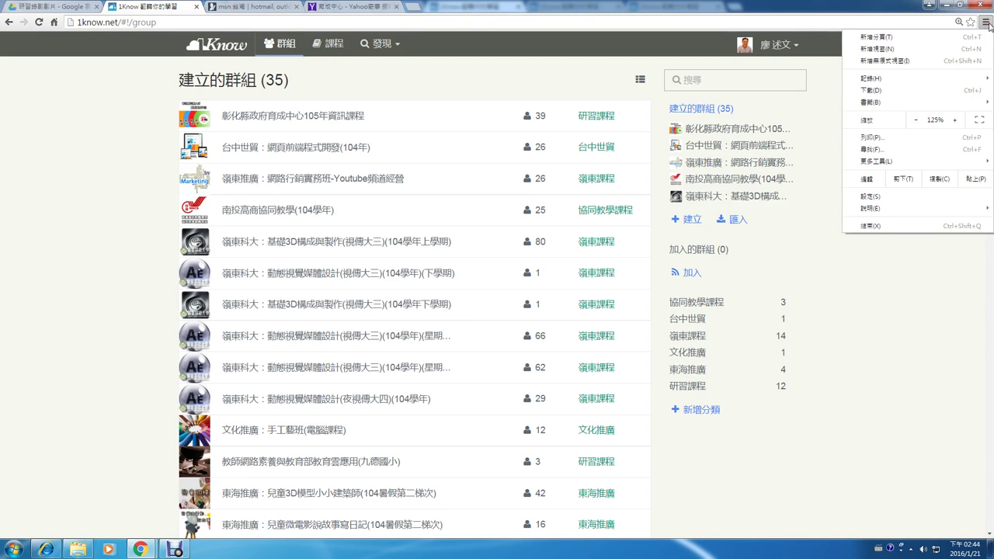
{"action": "left_click", "coordinate": [881, 196]}
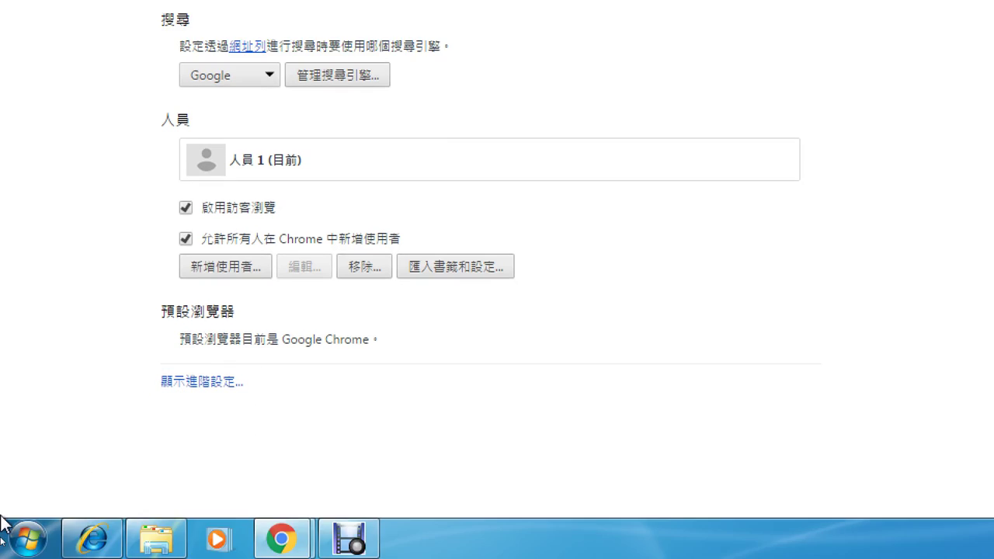
{"action": "left_click", "coordinate": [222, 382]}
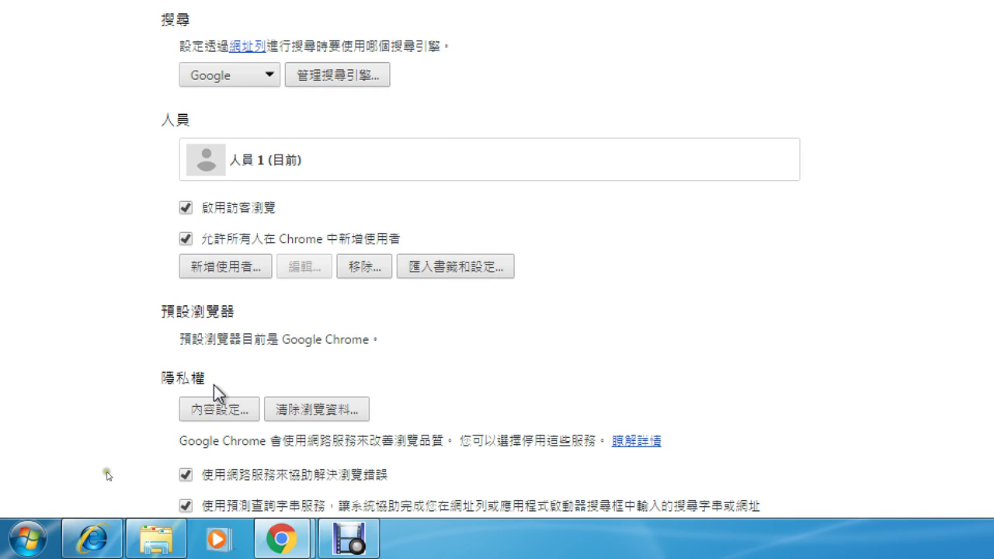
Enable 下載每個檔案前先詢問儲存位置 in the 下載 section, temporarily outlining the option.
{"action": "scroll", "coordinate": [214, 385], "scroll_direction": "down", "scroll_amount": 12}
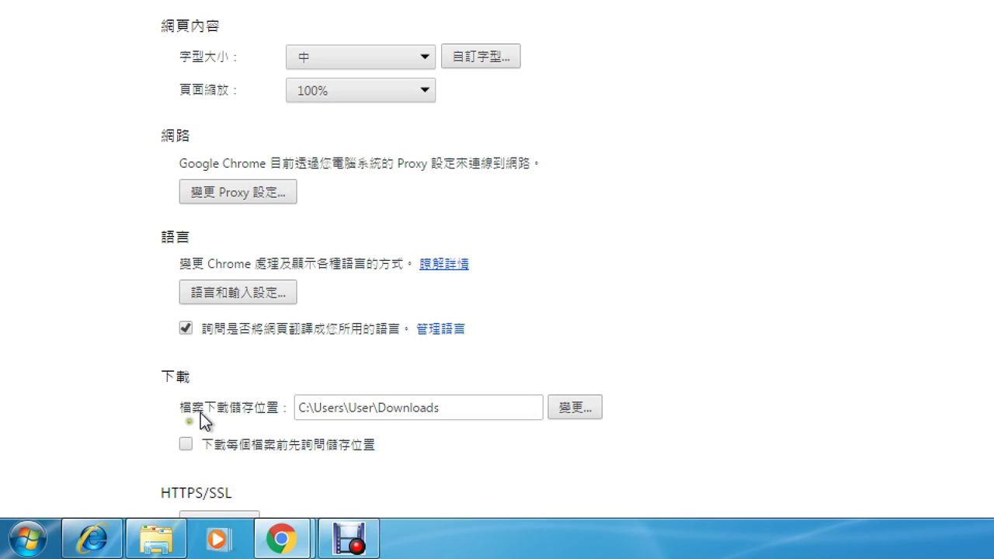
{"action": "left_click_drag", "start_coordinate": [176, 426], "coordinate": [390, 467]}
{"action": "left_click", "coordinate": [186, 445]}
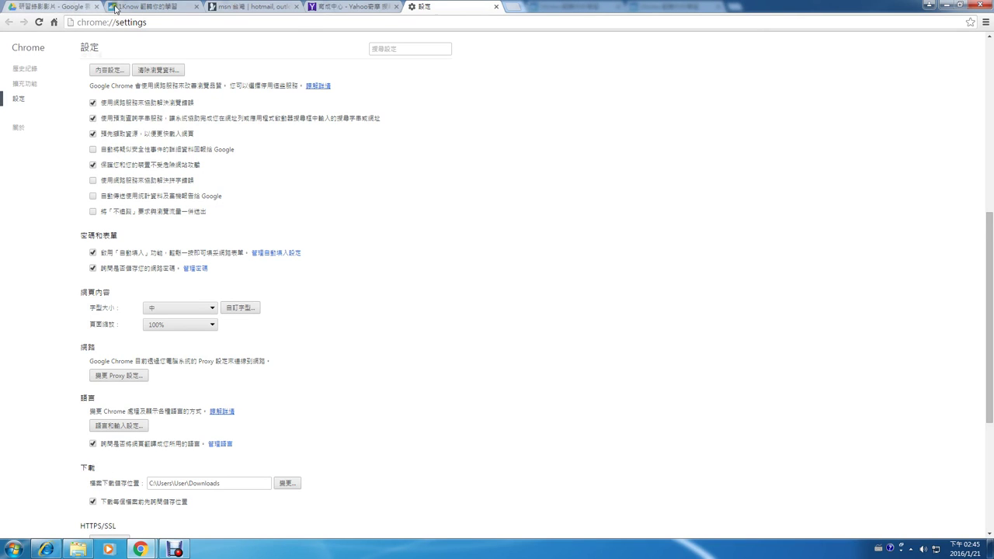
Look through the open 1Know, Google Drive and Yahoo tabs, and bring up the tab options for the Google Drive 研習錄影影片 tab.
{"action": "left_click", "coordinate": [142, 8]}
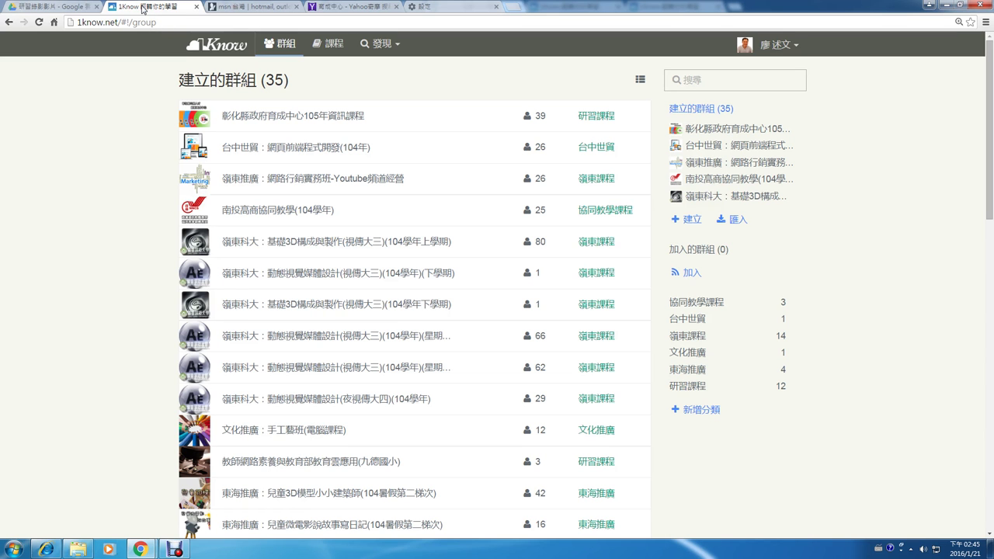
{"action": "left_click", "coordinate": [59, 8]}
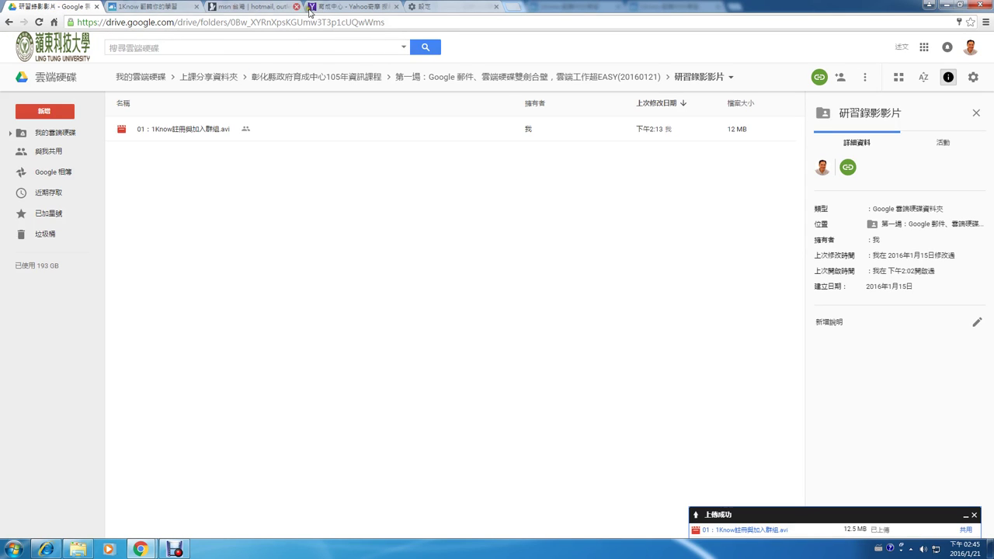
{"action": "mouse_move", "coordinate": [347, 9]}
{"action": "left_mouse_down"}
{"action": "mouse_move", "coordinate": [293, 22]}
{"action": "mouse_move", "coordinate": [340, 14]}
{"action": "left_mouse_up"}
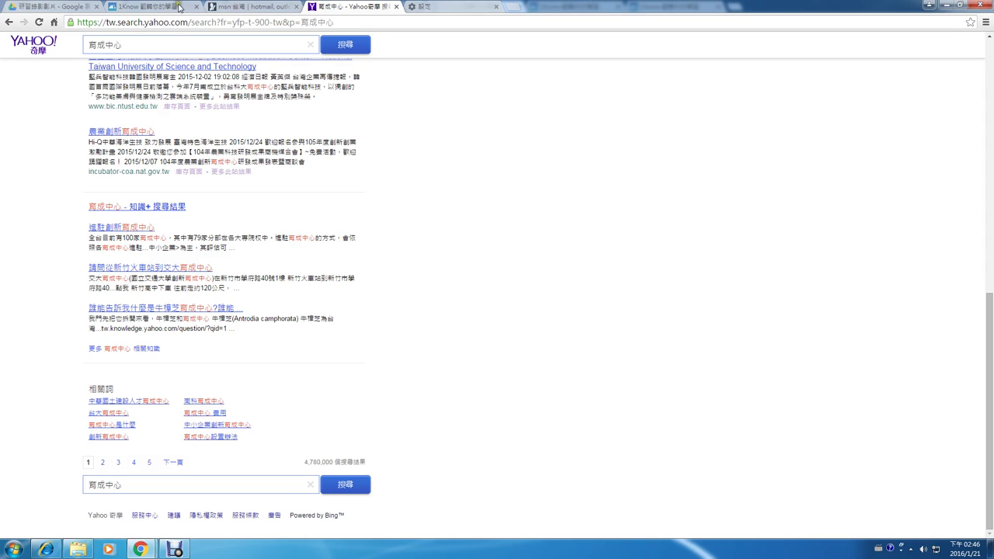
{"action": "left_click", "coordinate": [74, 8]}
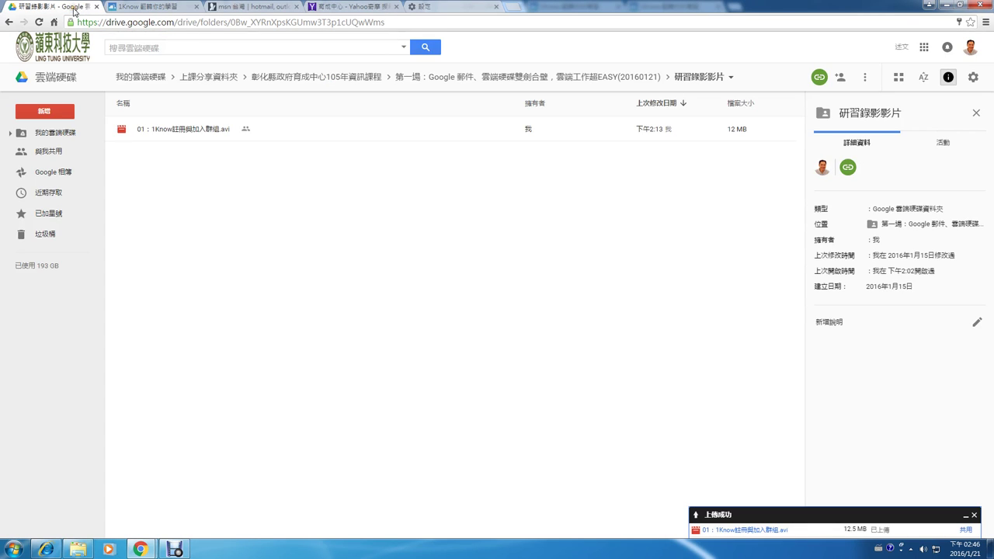
{"action": "right_click", "coordinate": [75, 11]}
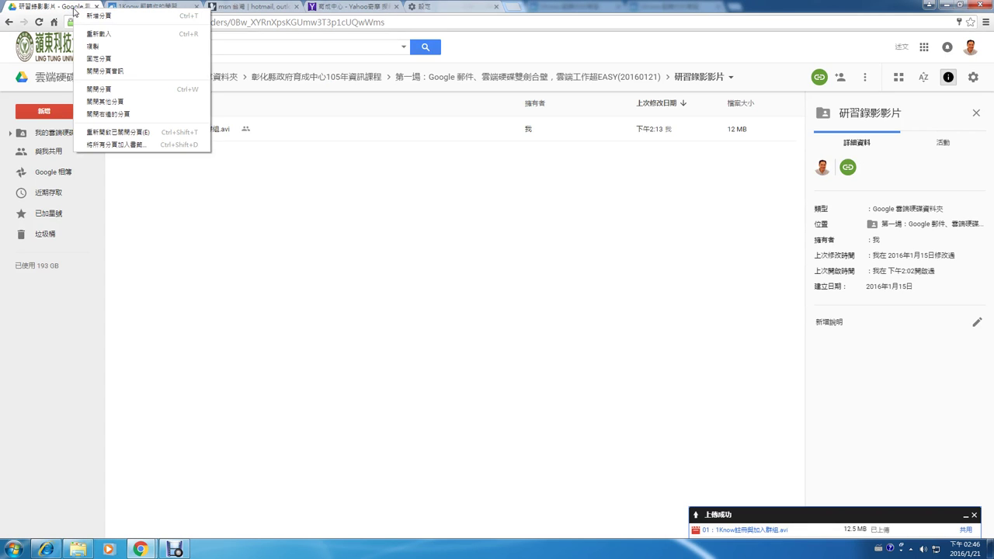